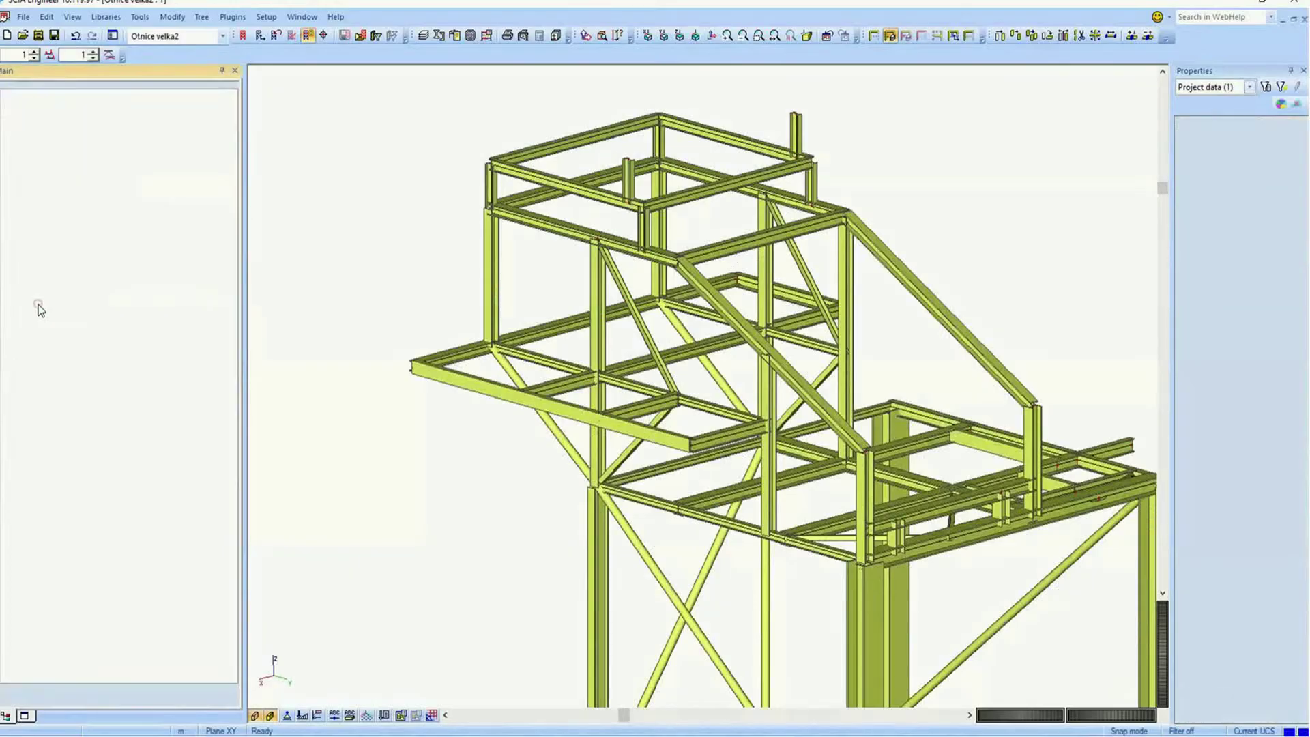
Start a new IDEA StatiCa Connection joint input and view the frame as wireframe, zoomed on the node.
left_click(53, 120)
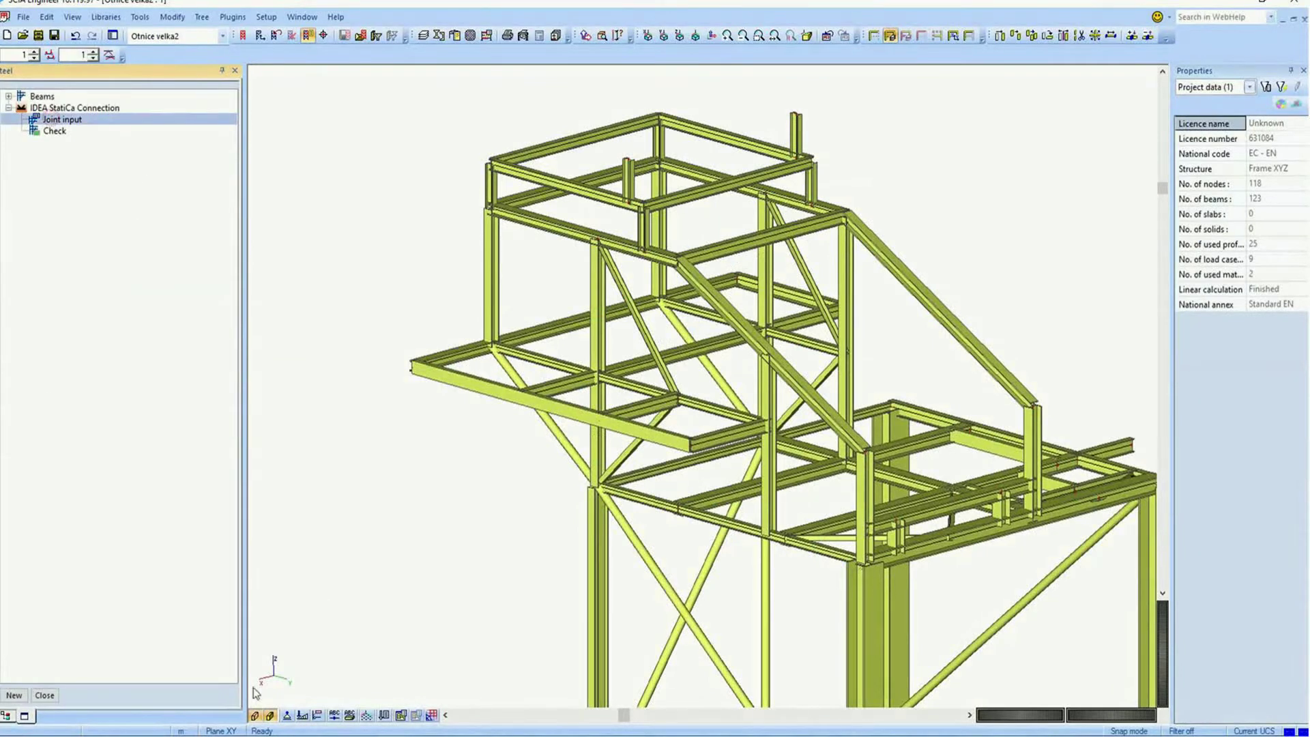
left_click(258, 714)
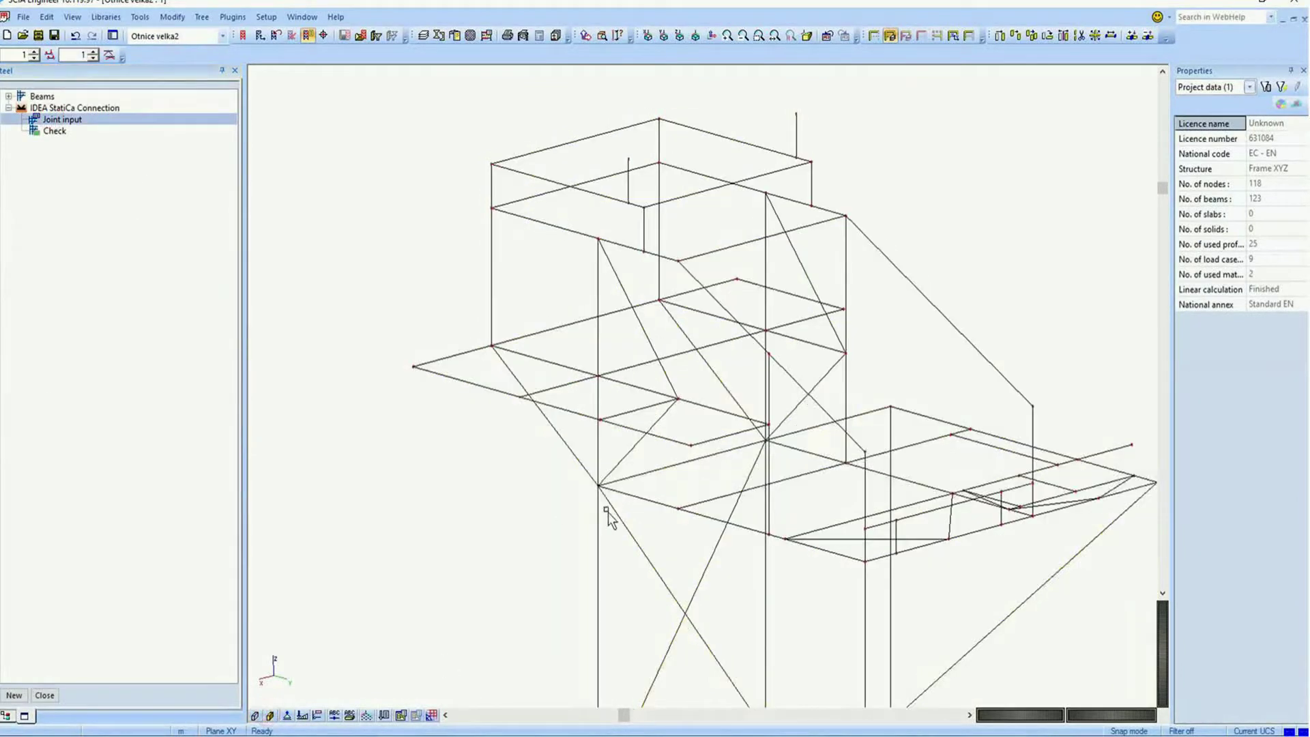
left_click_drag(1085, 722, 1064, 721)
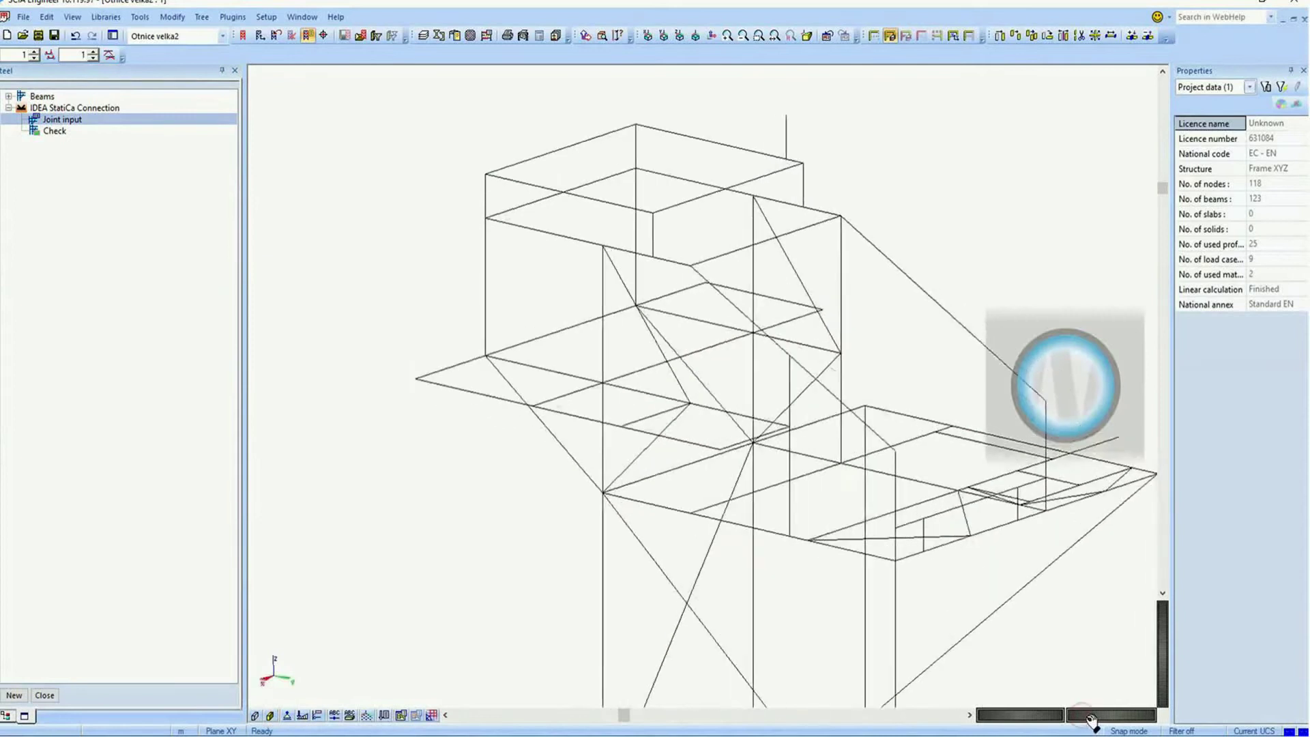
scroll(601, 489, "up", 3)
scroll(600, 488, "up", 3)
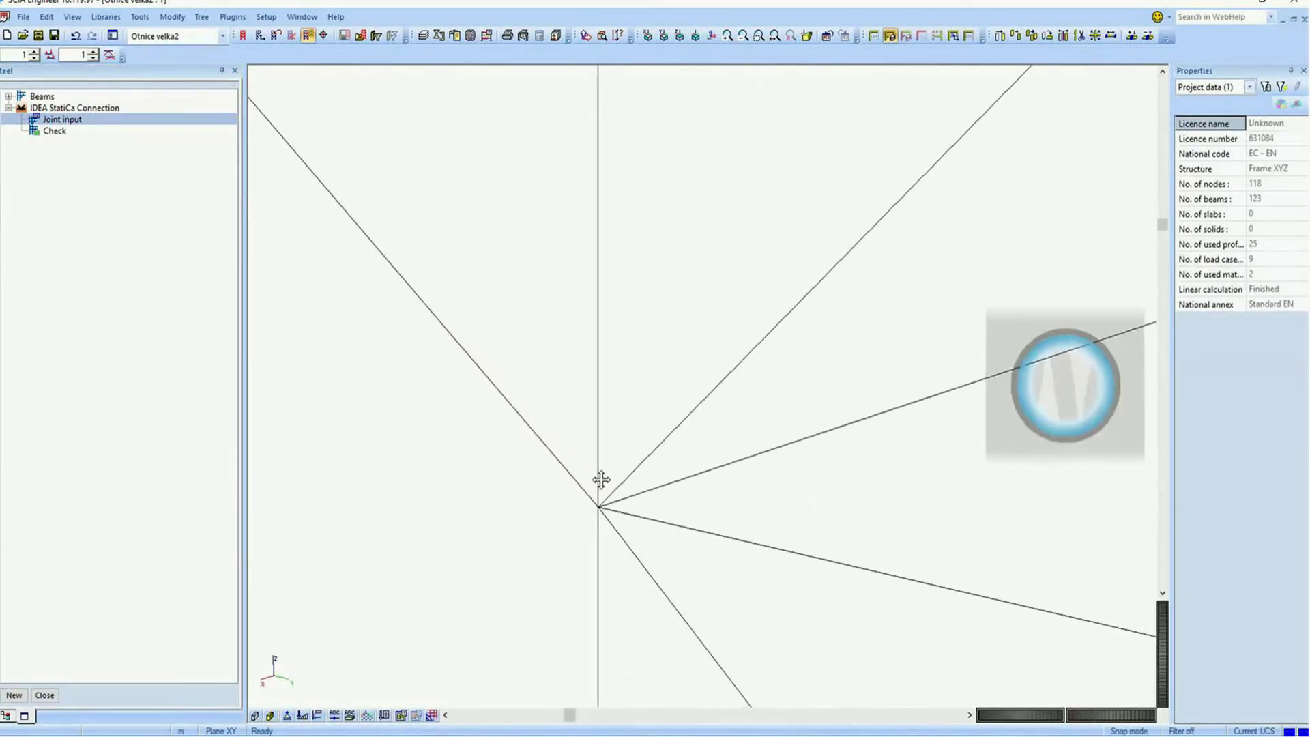
Edit the new joint's name in IDEA Joint Data, trimming its last character, and confirm.
double_click(58, 120)
left_click(720, 255)
left_click(718, 255)
key("BackSpace")
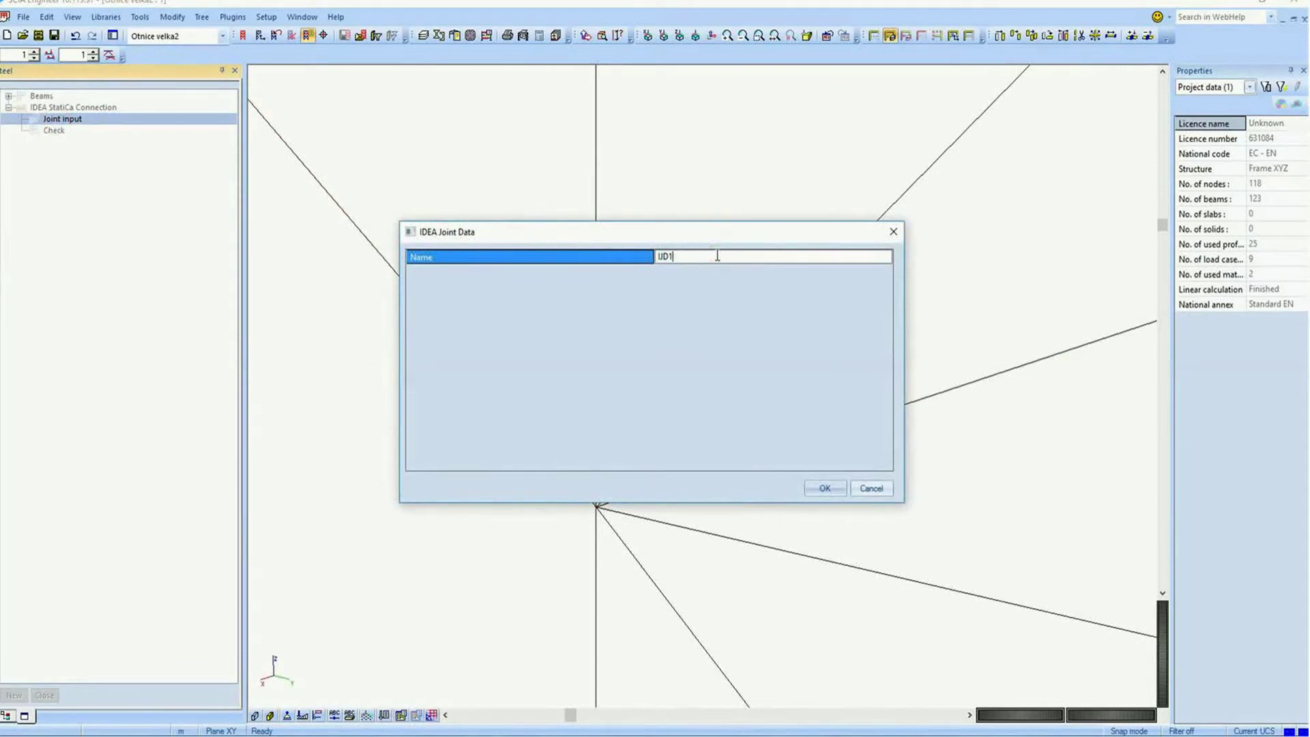
left_click(824, 487)
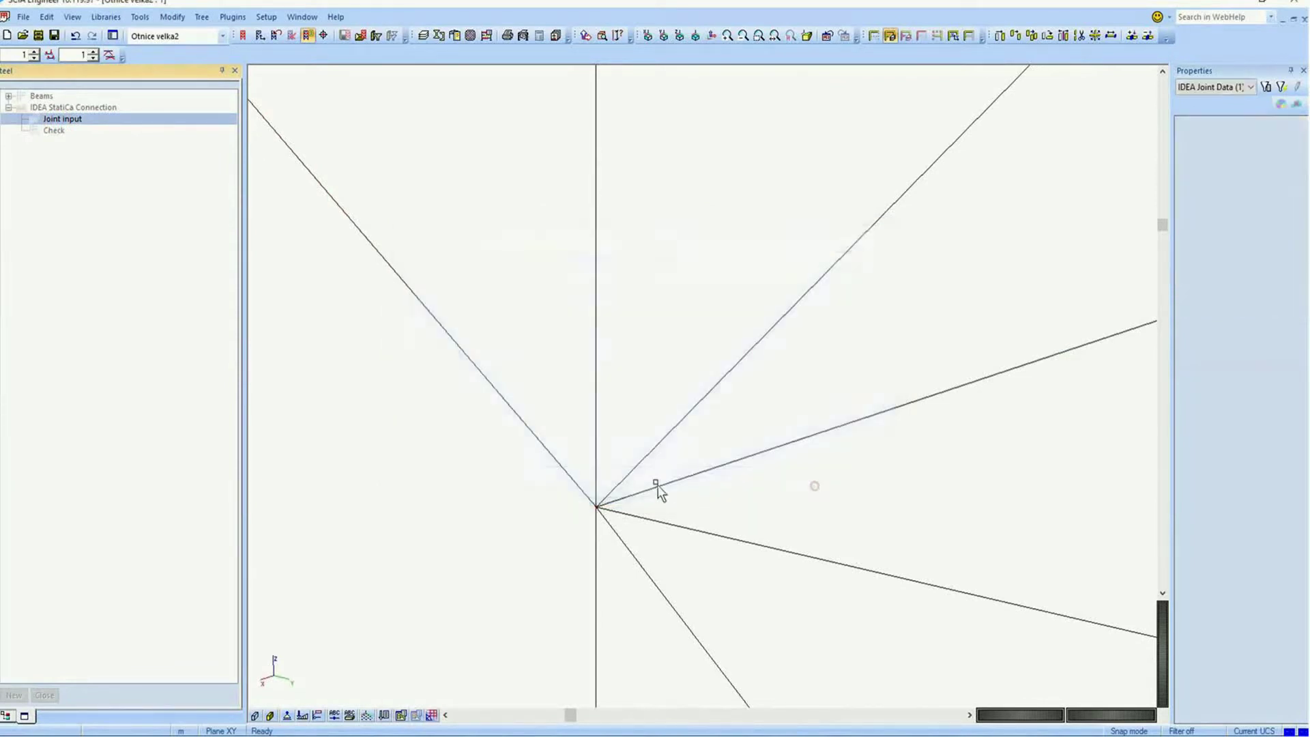
Place the joint at node N24, select Check and export it to IDEA StatiCa Connection.
left_click(595, 508)
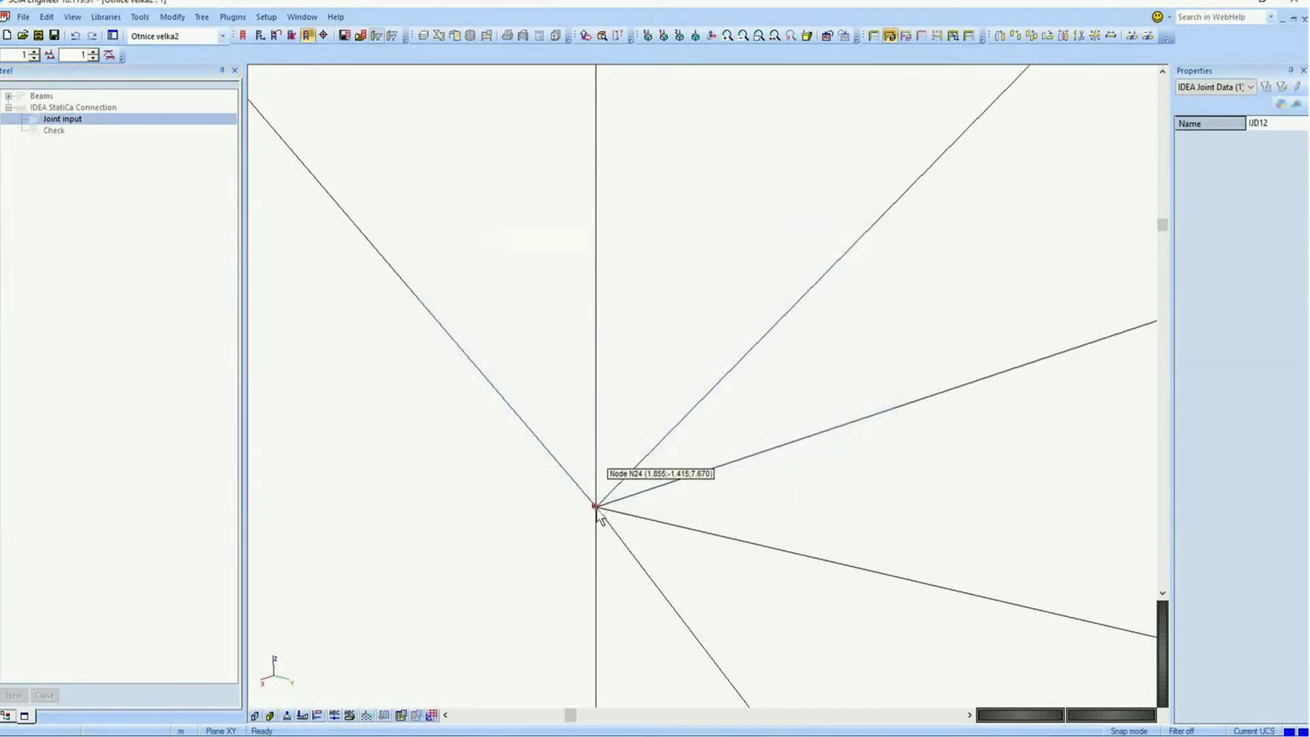
left_click(54, 130)
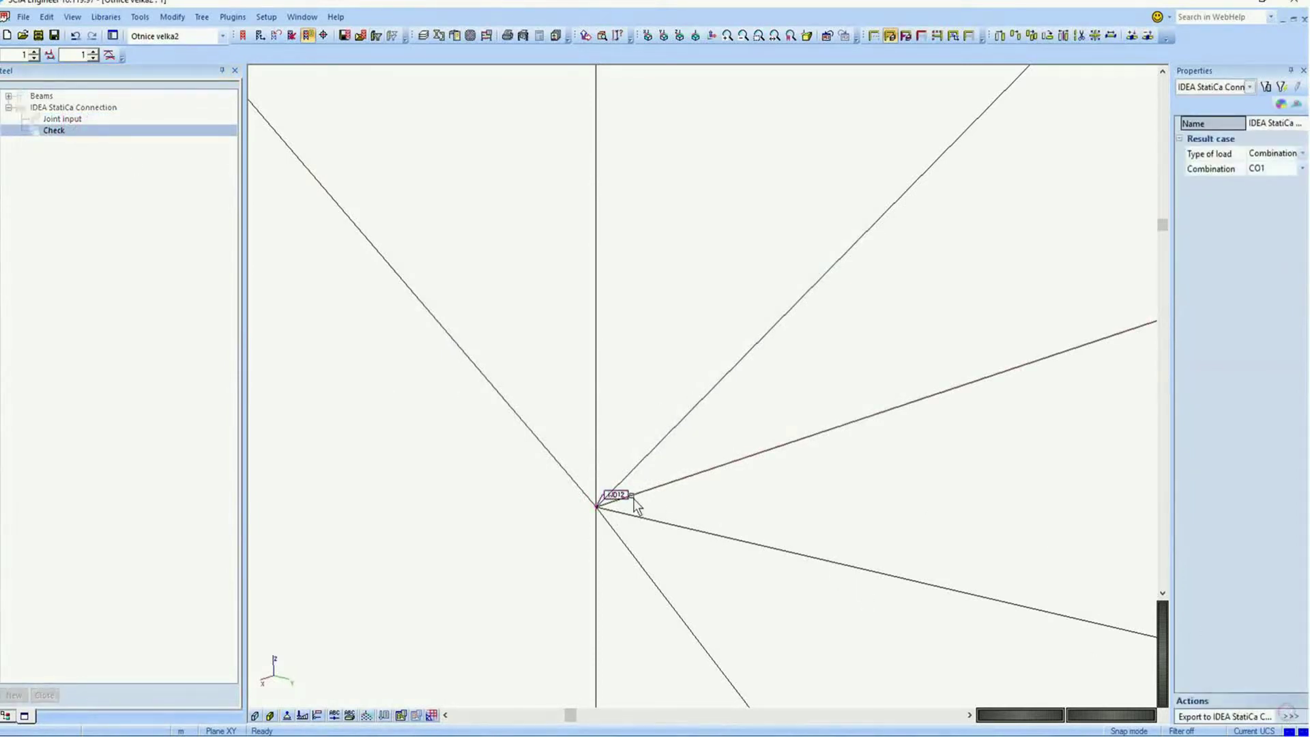
left_click(1289, 716)
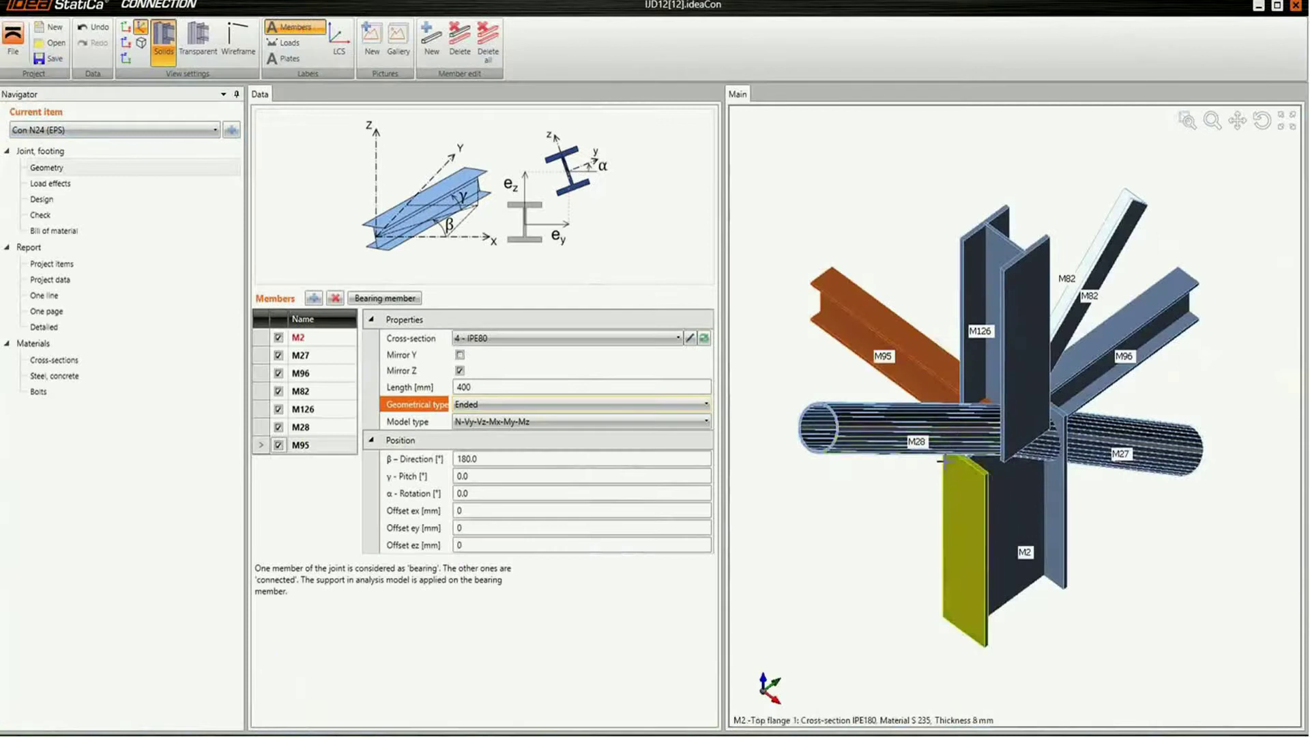
Add a Cut by member operation cutting M2 by M96 on the farther plane, 120 mm offset.
left_click(102, 199)
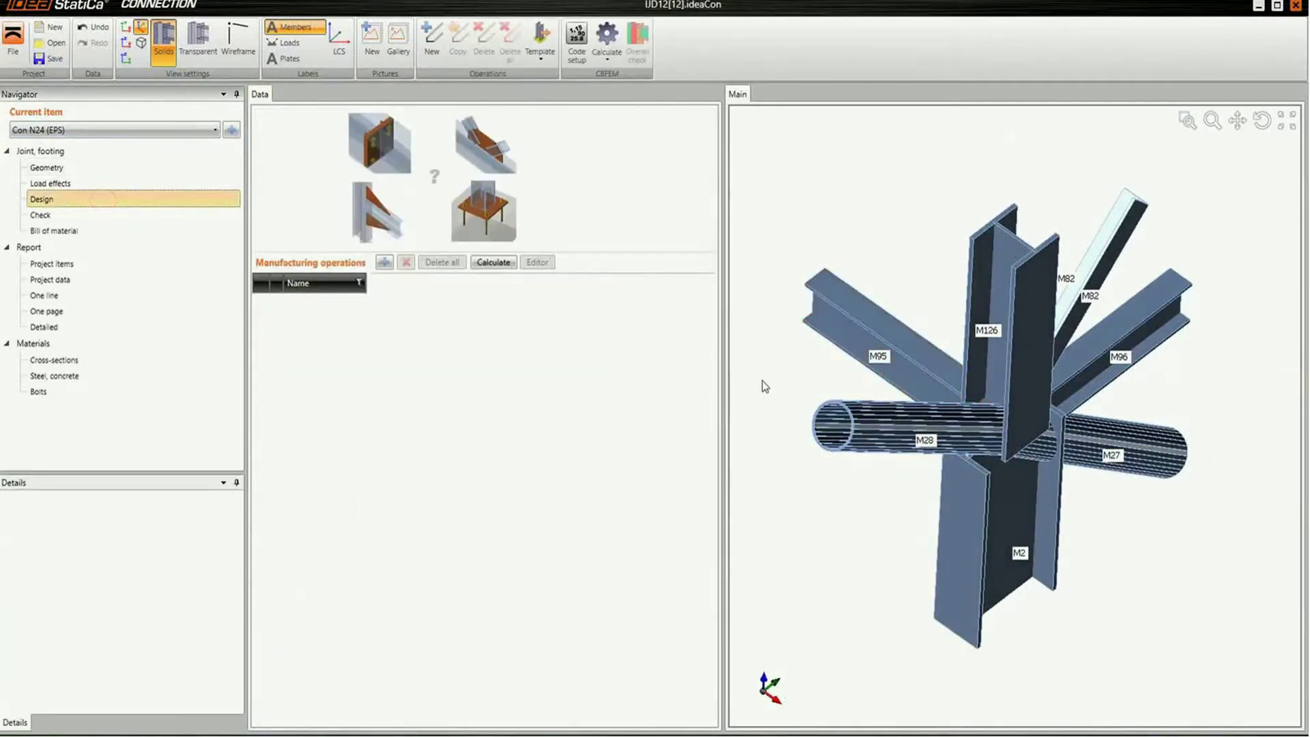
left_click(384, 261)
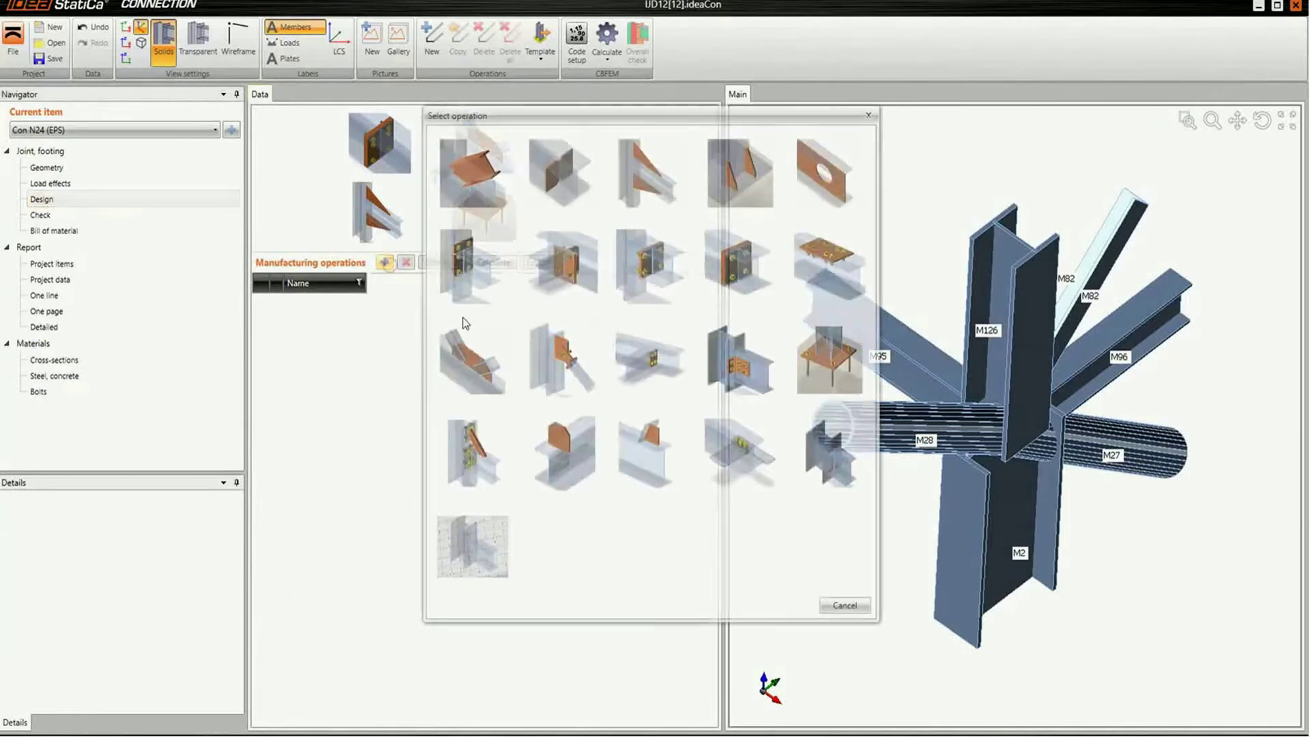
left_click(479, 178)
left_click(525, 319)
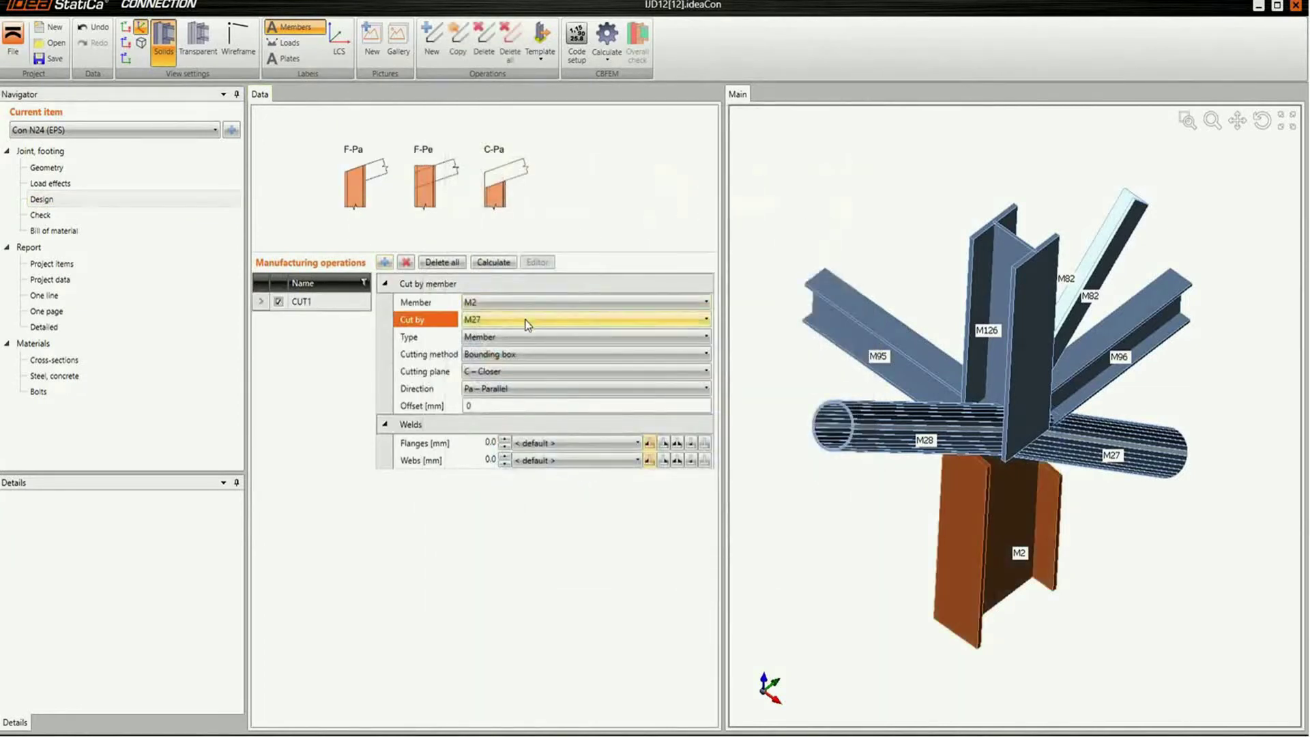
left_click(527, 354)
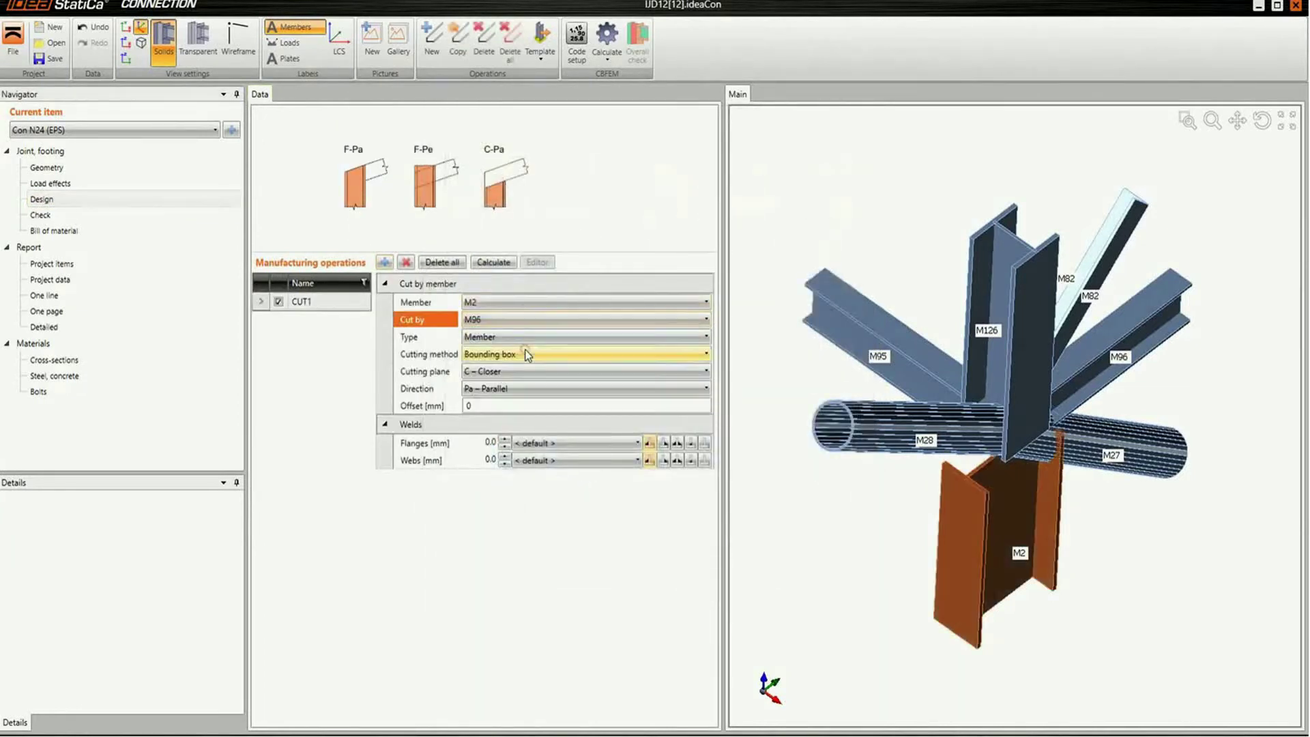
left_click(498, 371)
left_click(491, 400)
left_click(490, 404)
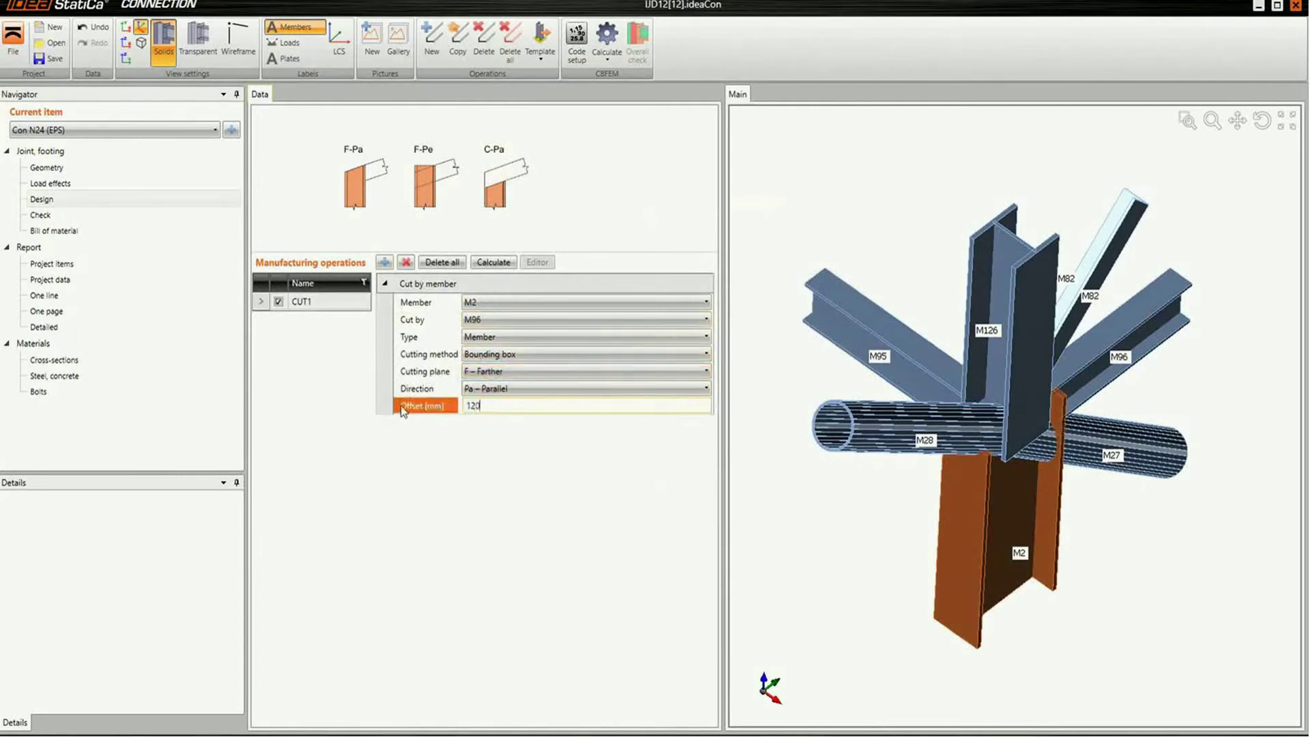
left_click(384, 262)
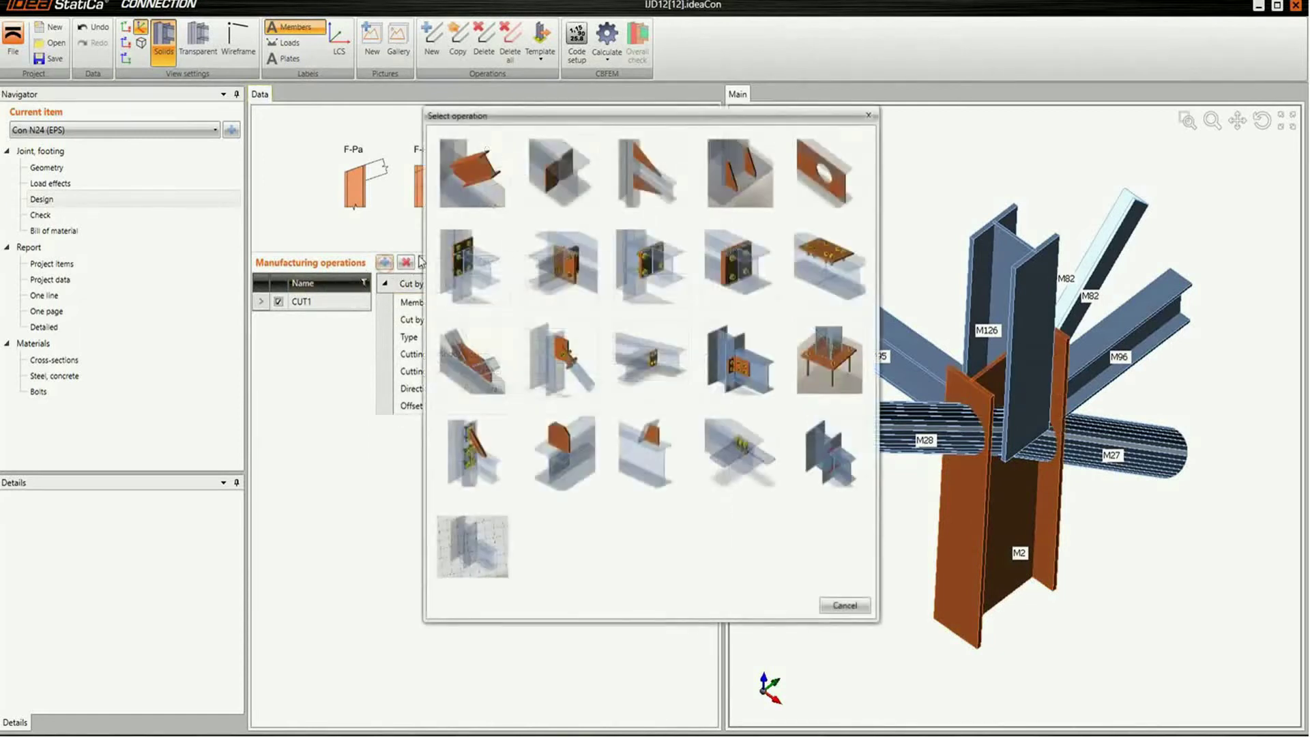
Add an end plate with 10.9 grade bolts, with M96 as Member 1 and M2 as Member 2.
left_click(464, 274)
left_click(576, 248)
left_click(674, 592)
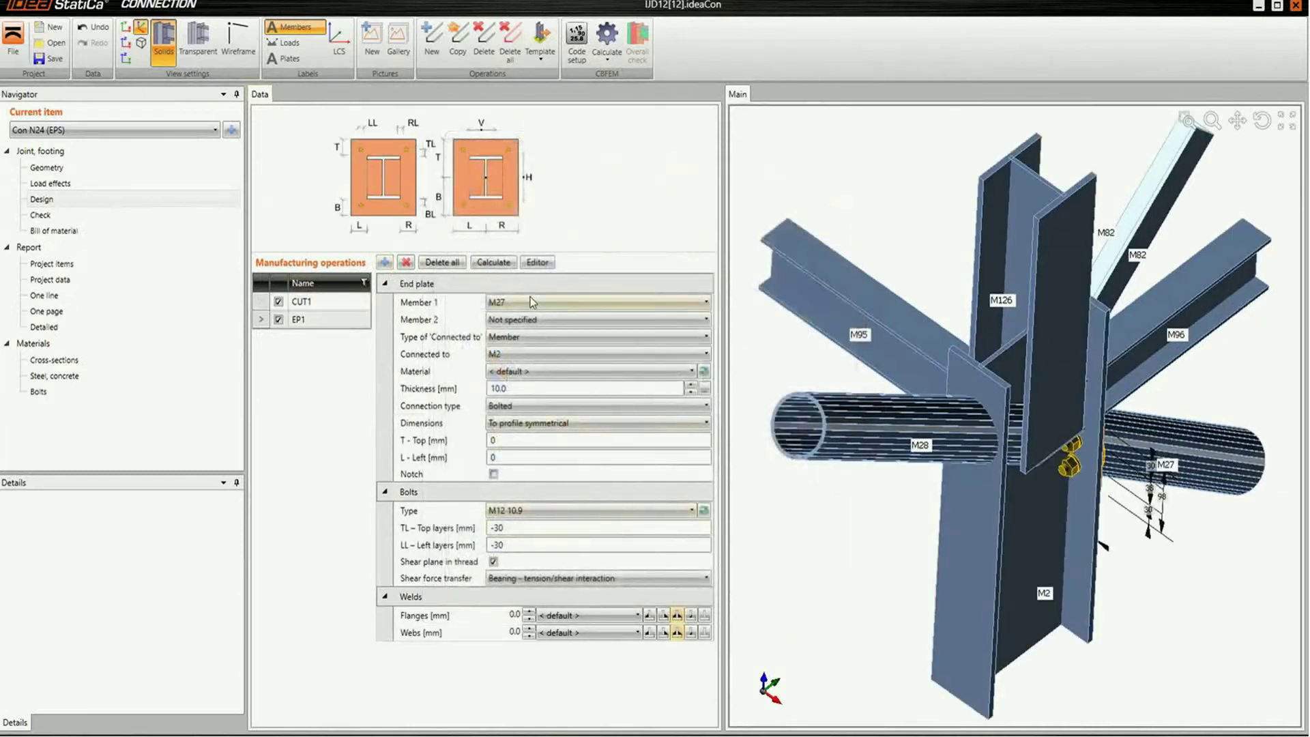
left_click(532, 301)
left_click(528, 349)
left_click(529, 319)
left_click(528, 350)
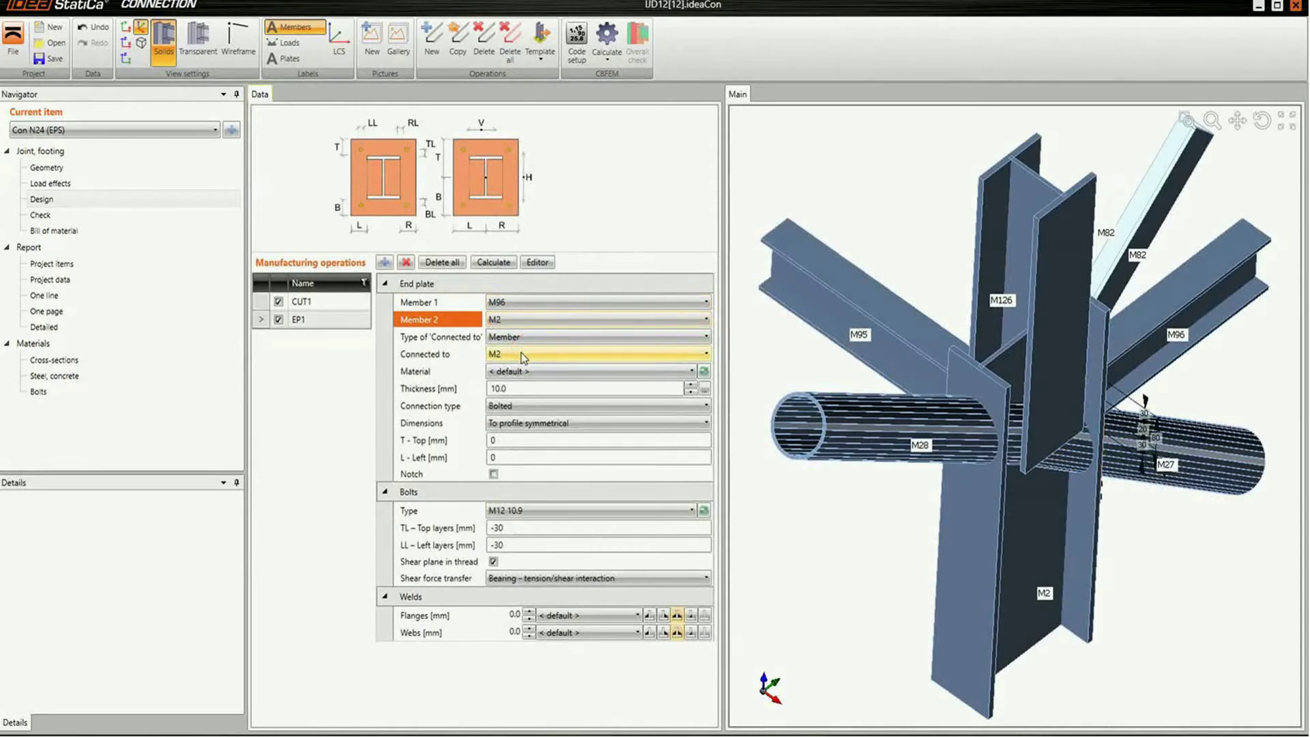
Size the end plate to the profile with extensions T 120, L 20, B 200, R 20 mm.
left_click(525, 423)
left_click(520, 440)
left_click(519, 439)
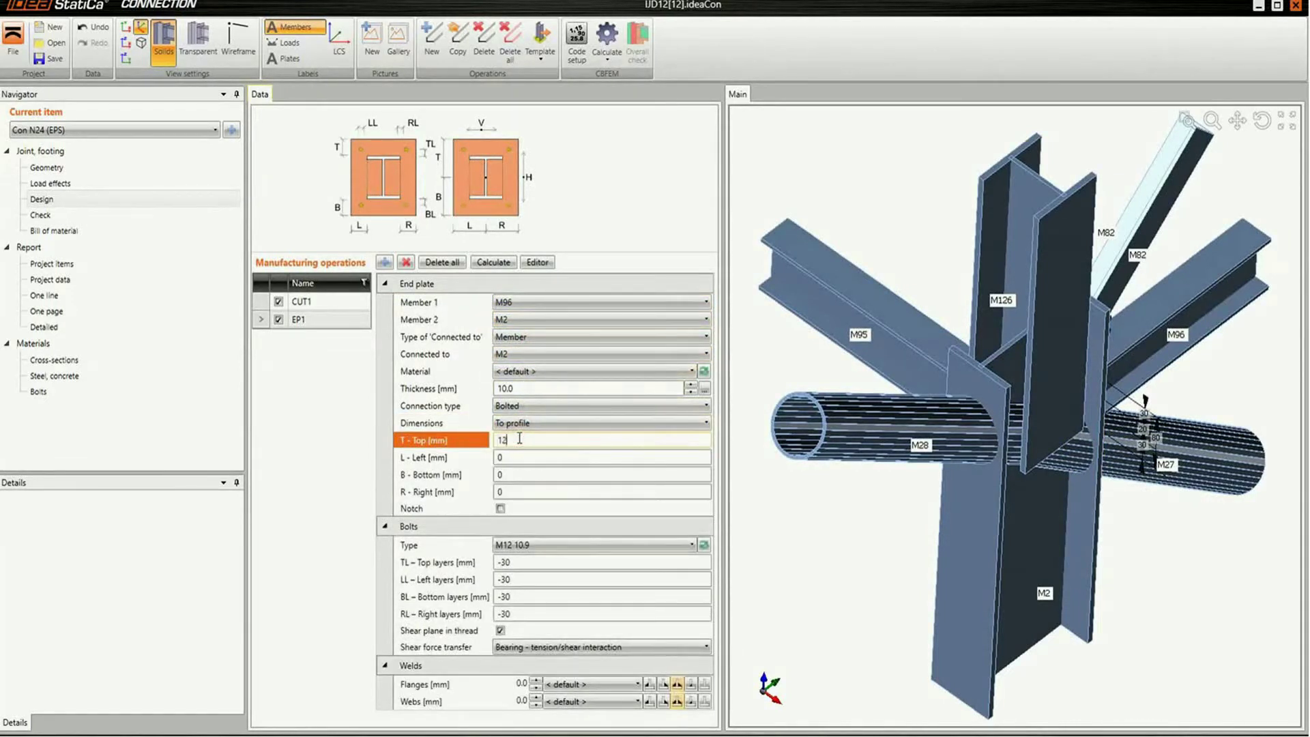
key("Tab")
key("Tab")
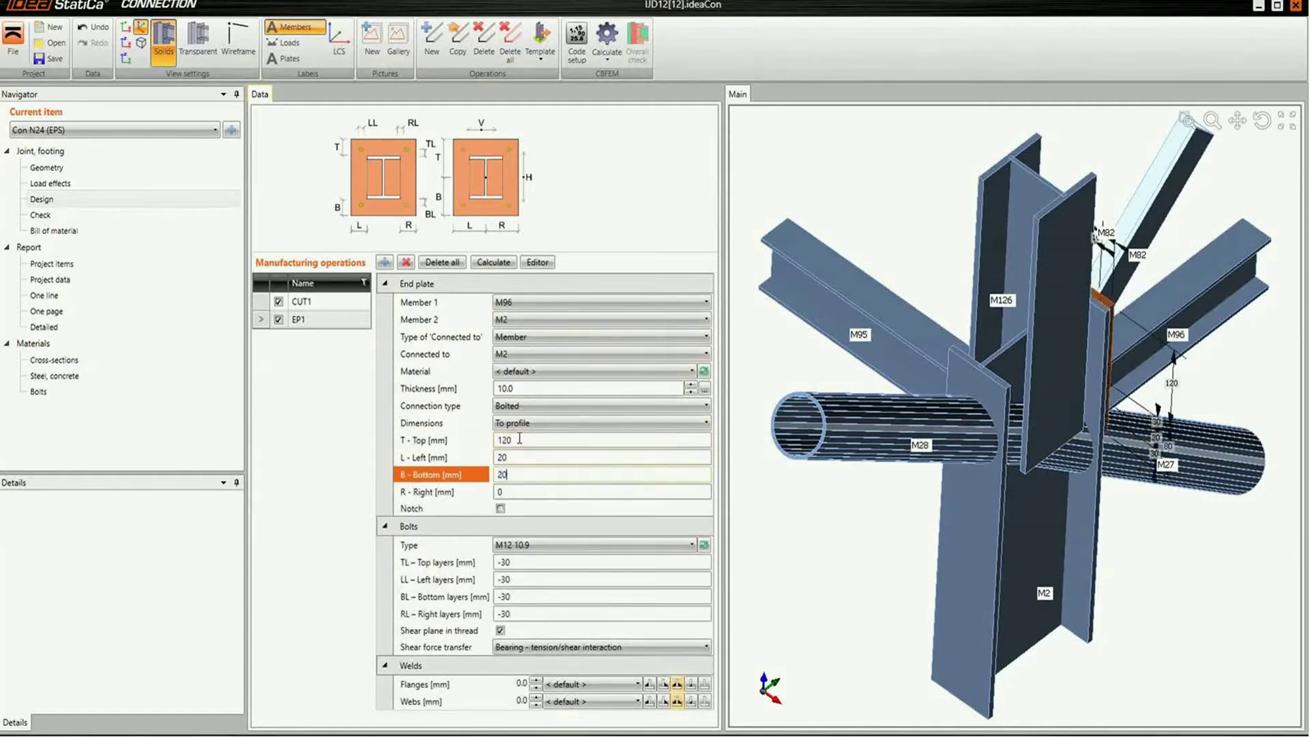
type("200")
key("Tab")
key("Tab")
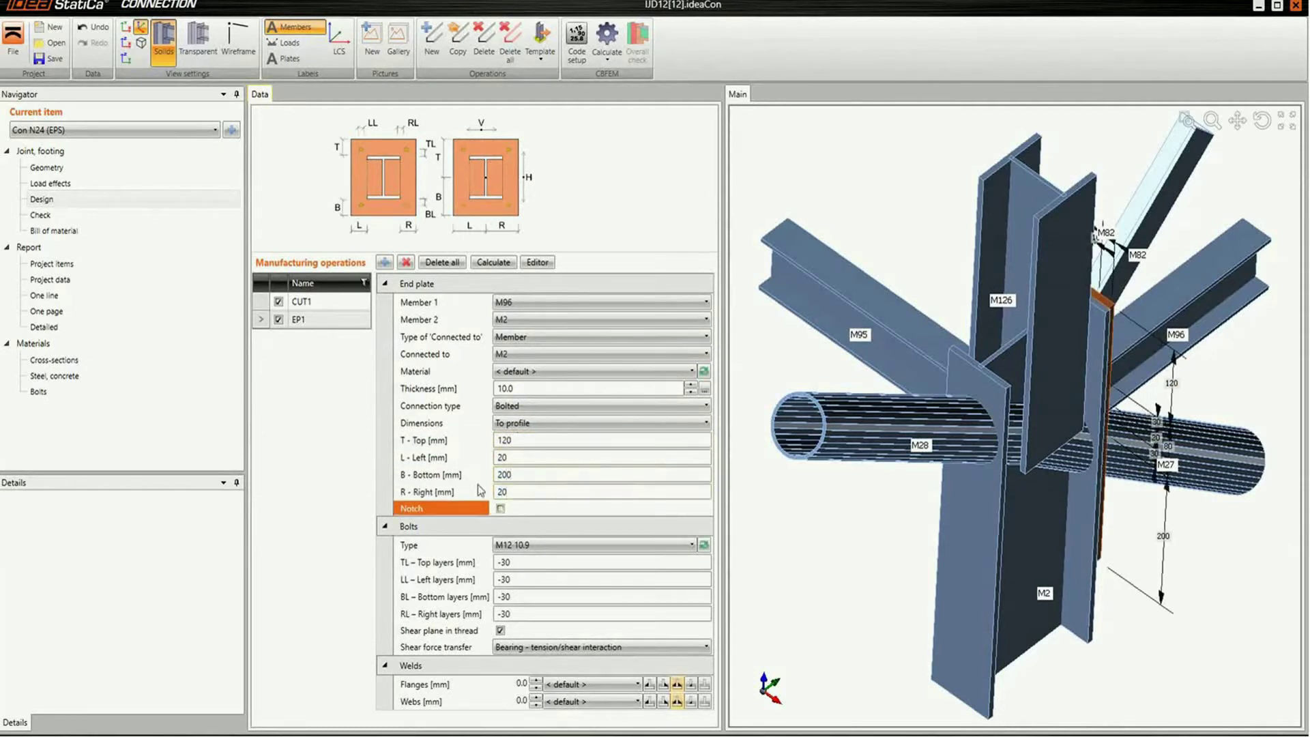
left_click(467, 564)
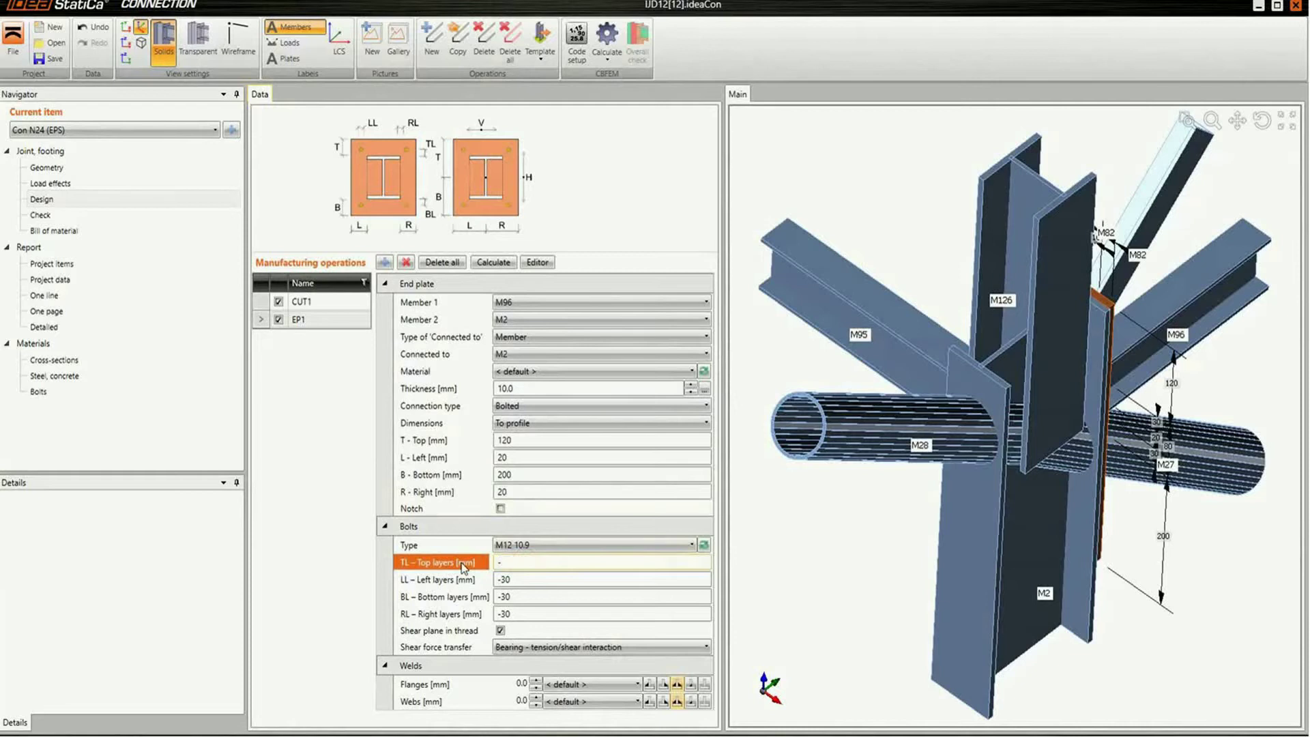
Set the bolt layers to top 20 -20, left 0, bottom -20 130 80 30 and right 0.
type("20")
key("Tab")
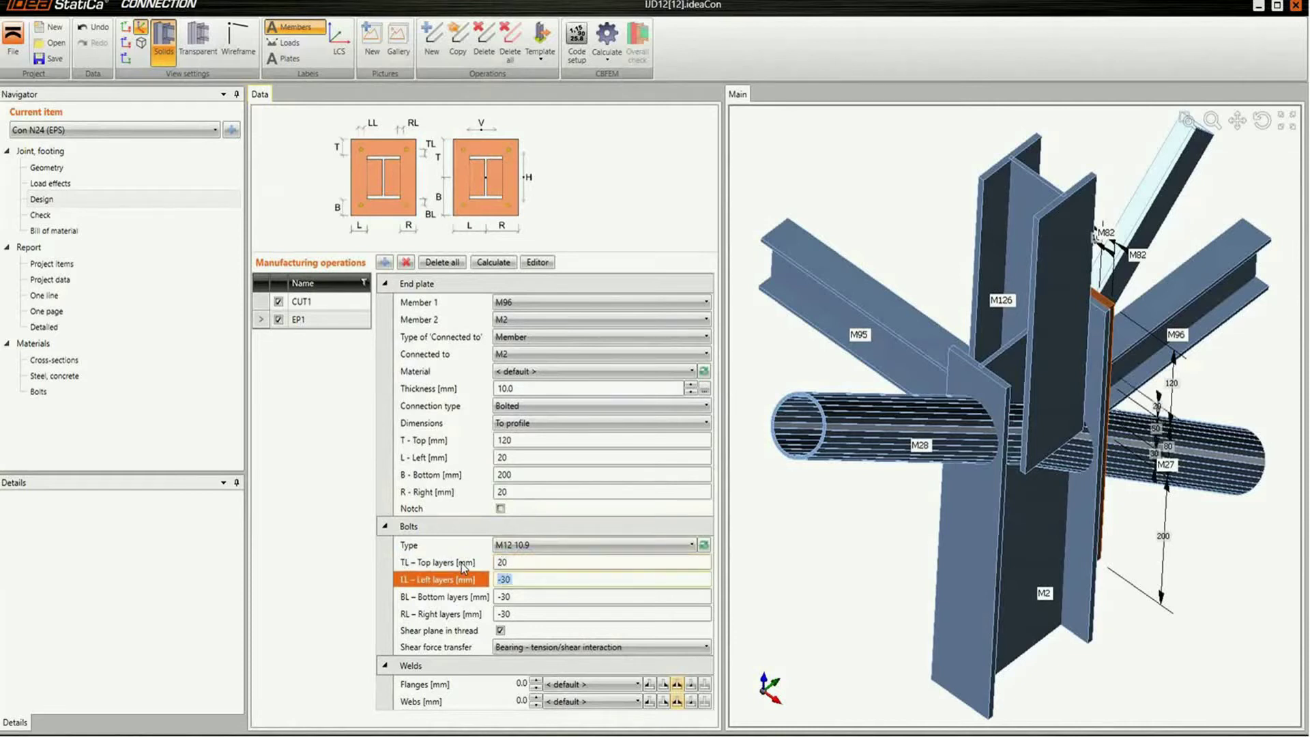
left_click(511, 559)
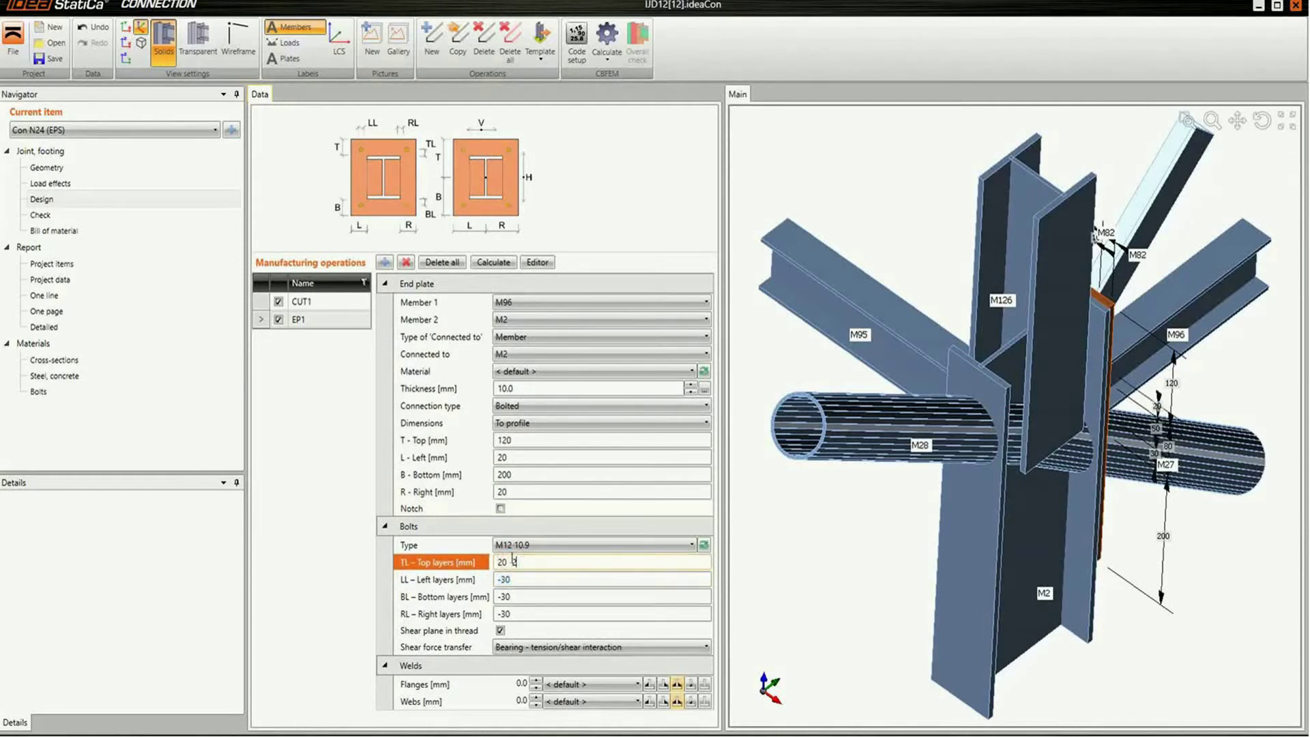
key("Tab")
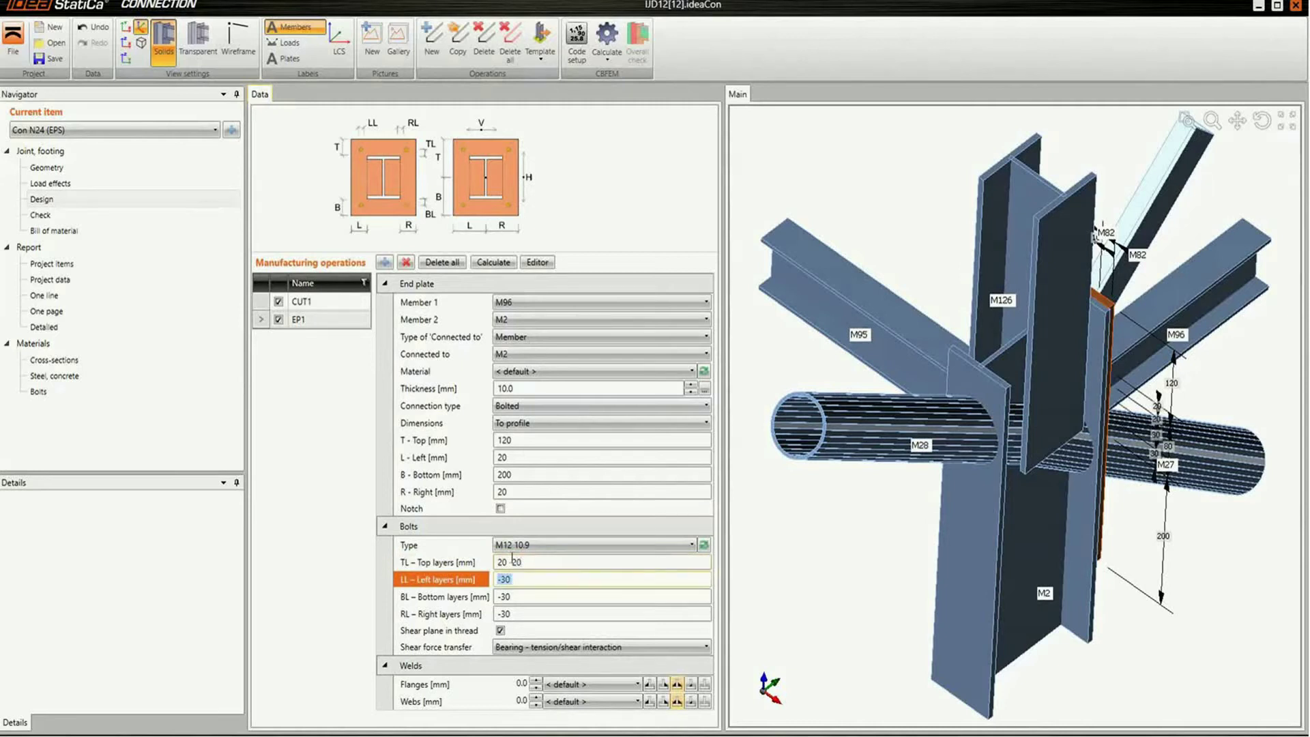
type("0")
key("Tab")
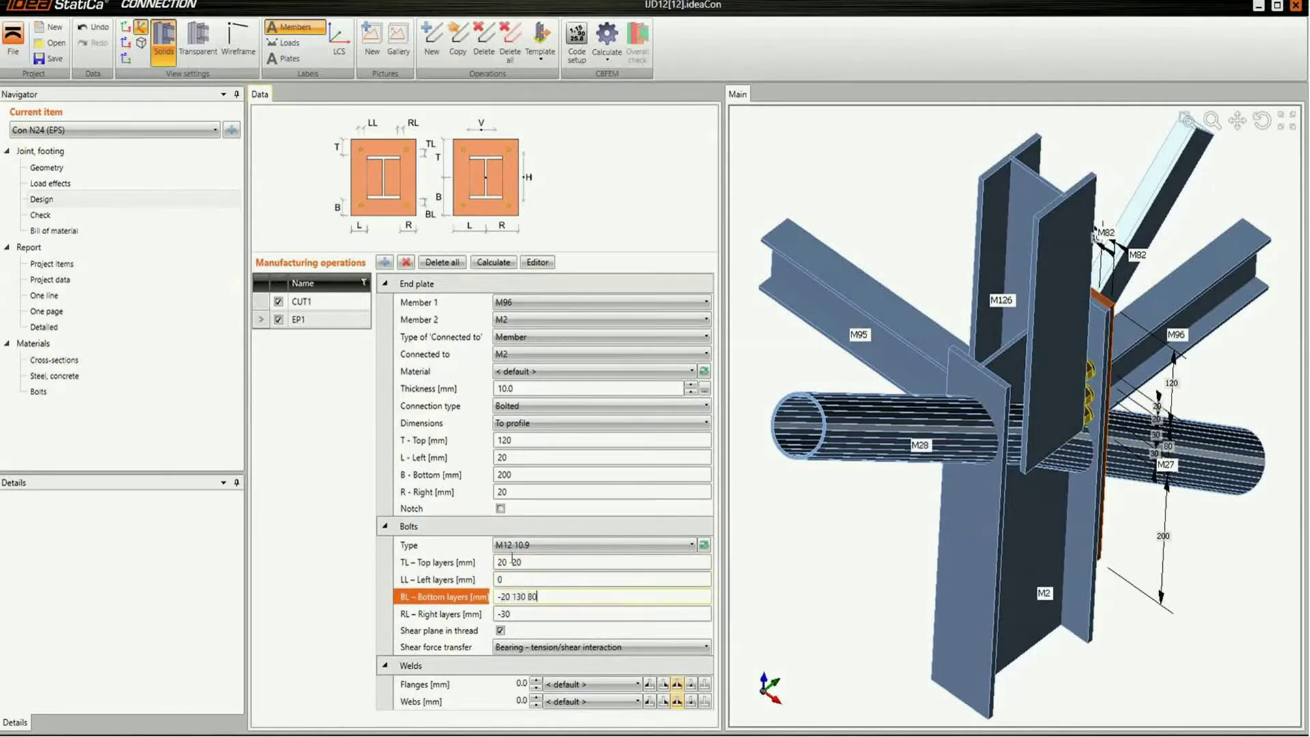
key("Tab")
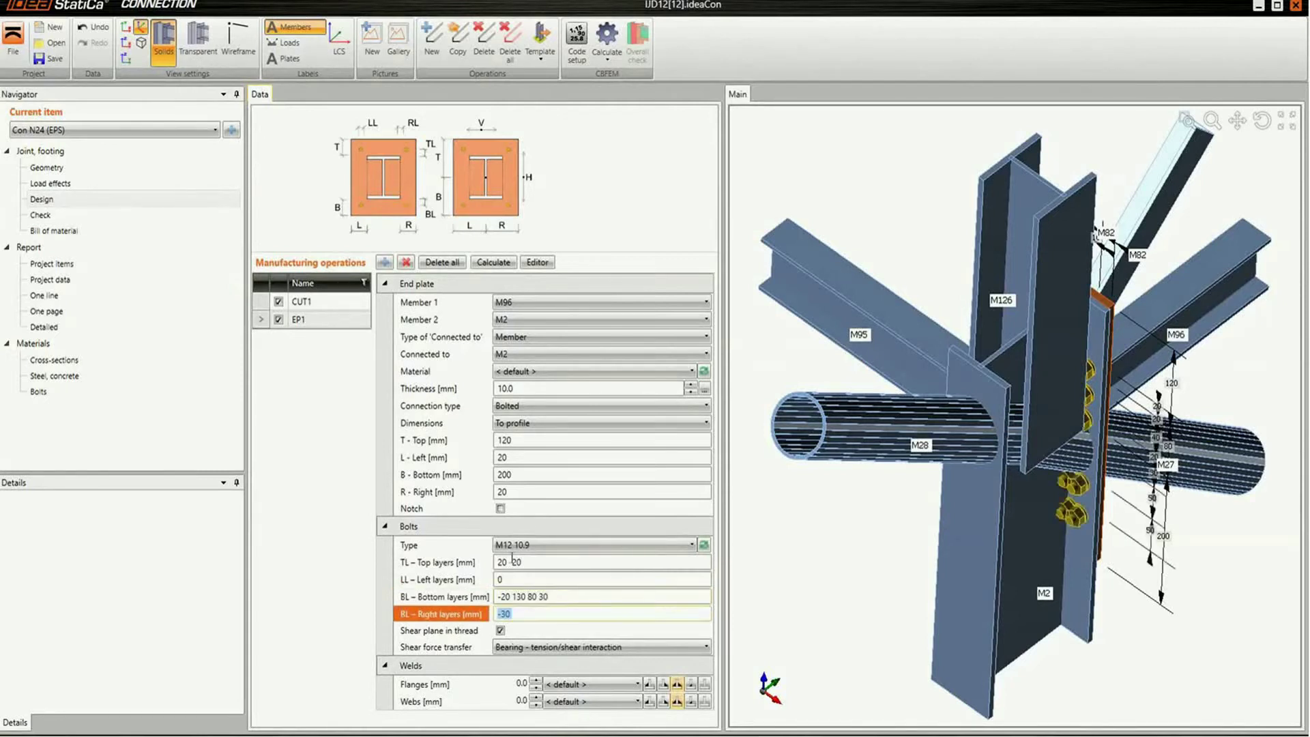
Give the end plate's flange and web welds a 4 mm throat size.
left_click(506, 684)
type("4")
left_click(521, 702)
type("4")
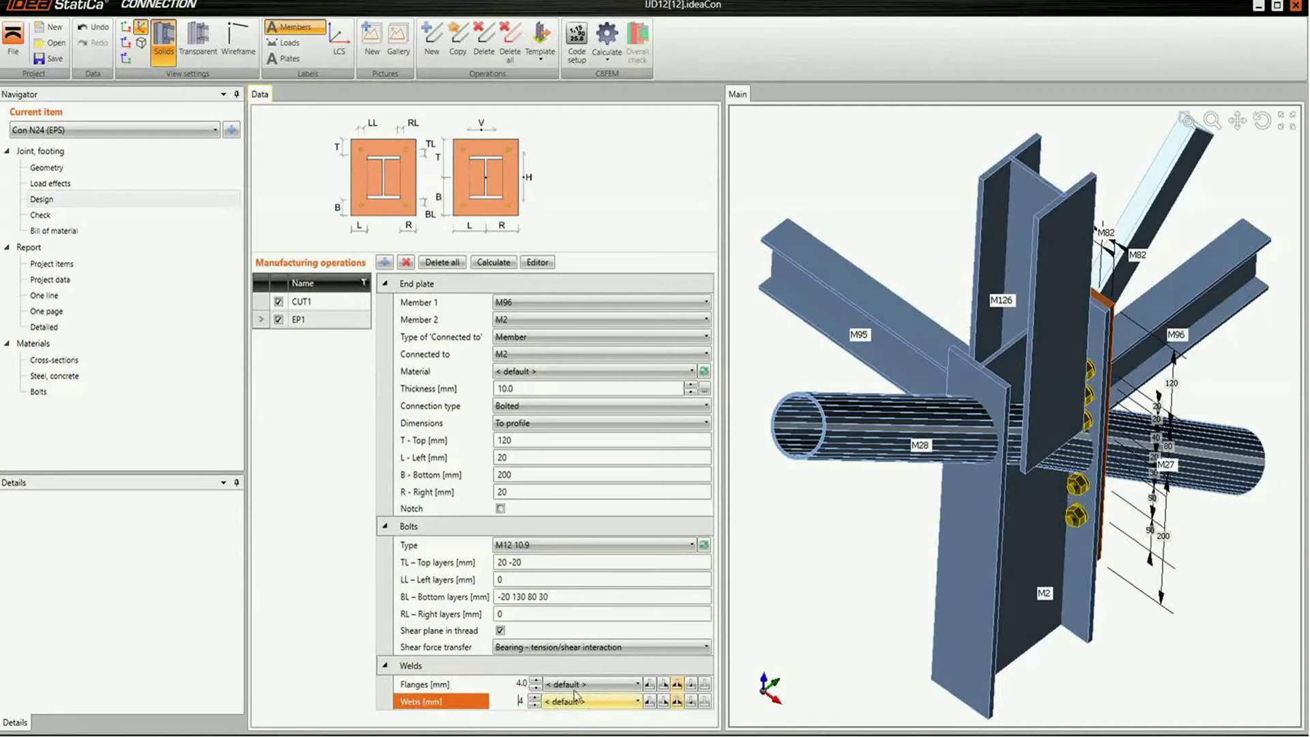
left_click(663, 684)
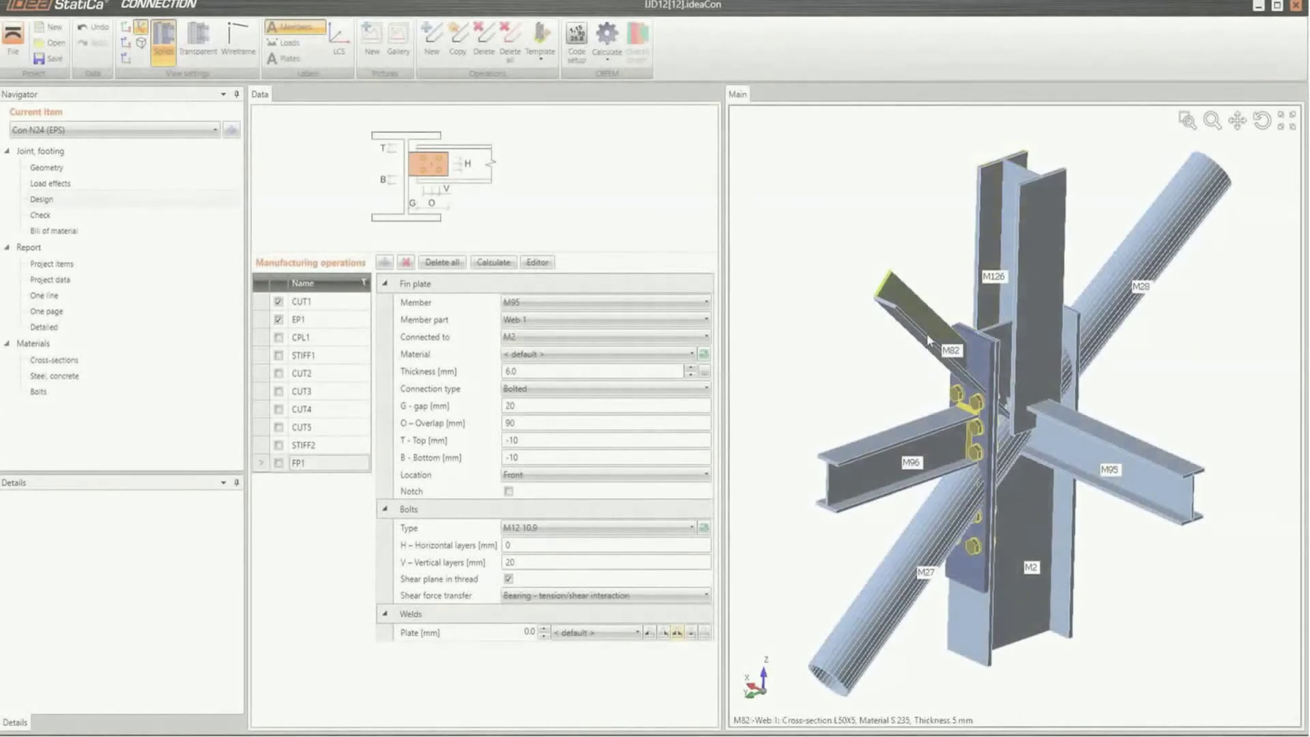
Enable CPL1, cuts CUT2–CUT5, stiffener STIFF2 and fin plate FP1 in the Manufacturing operations list.
left_click(278, 337)
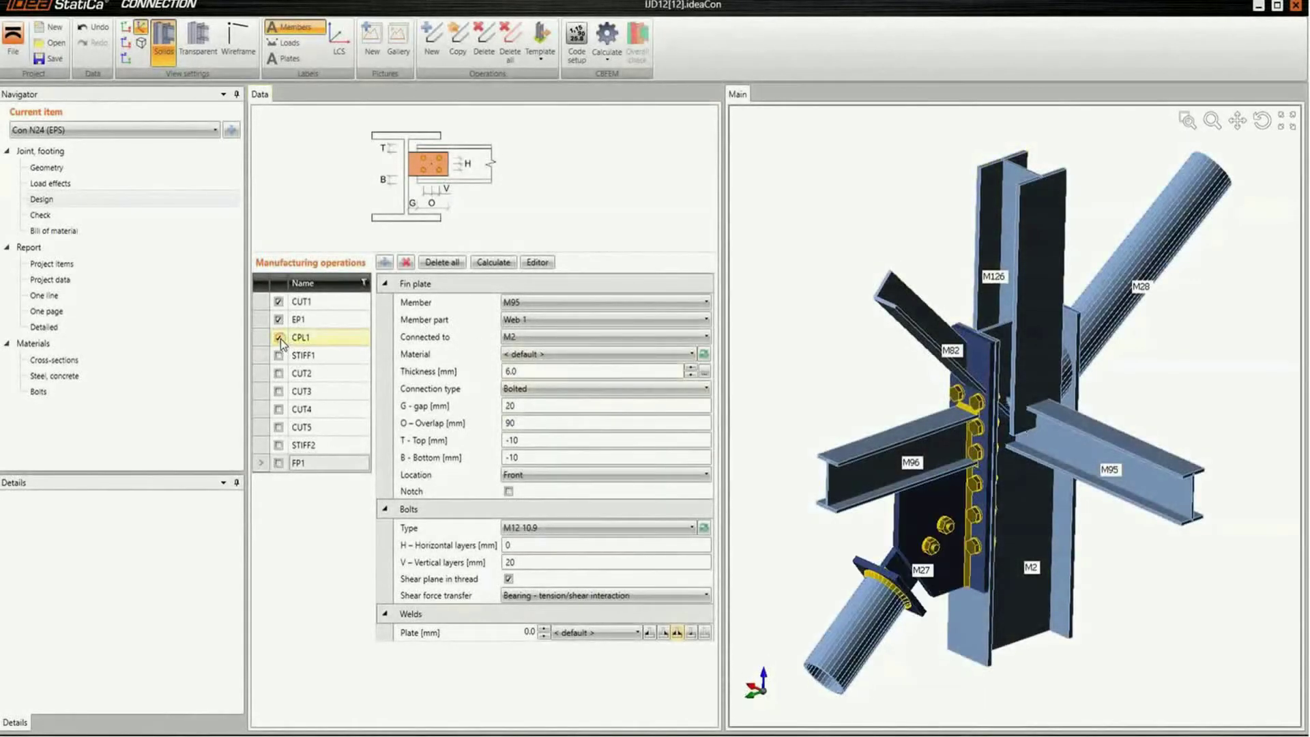
left_click(280, 372)
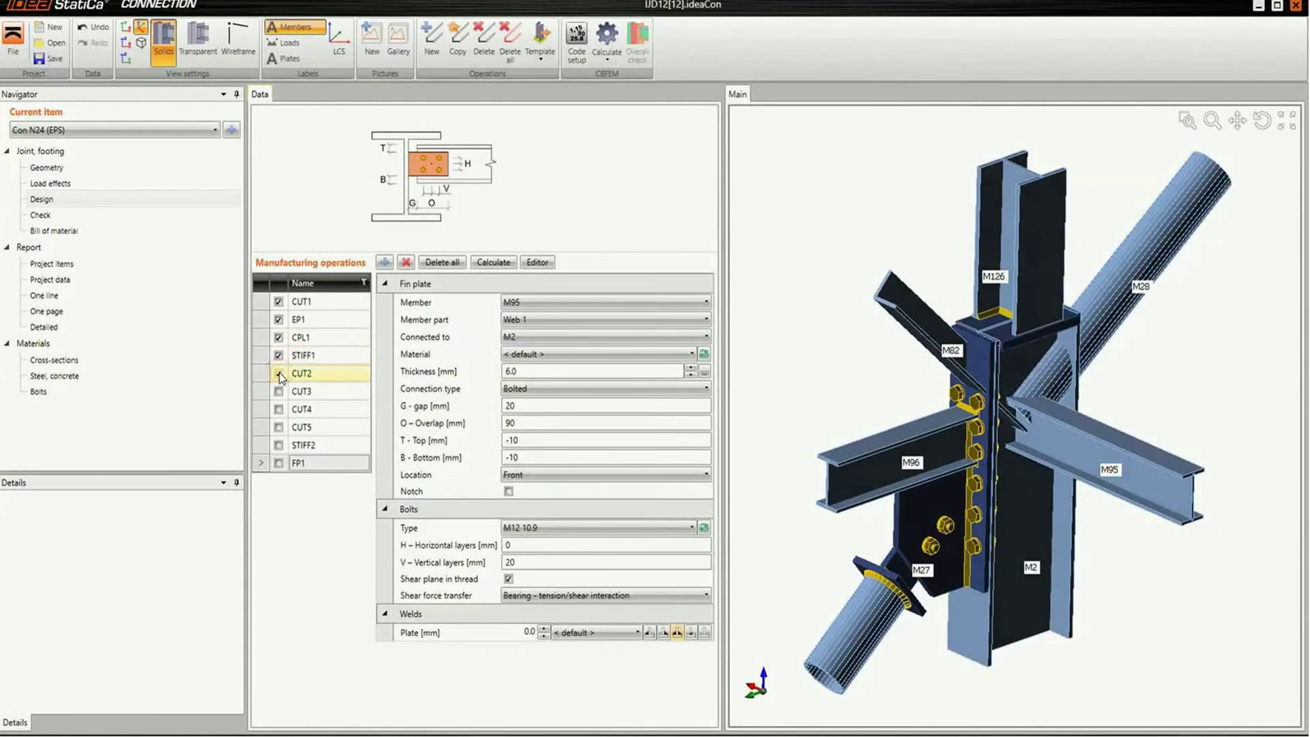
left_click(279, 390)
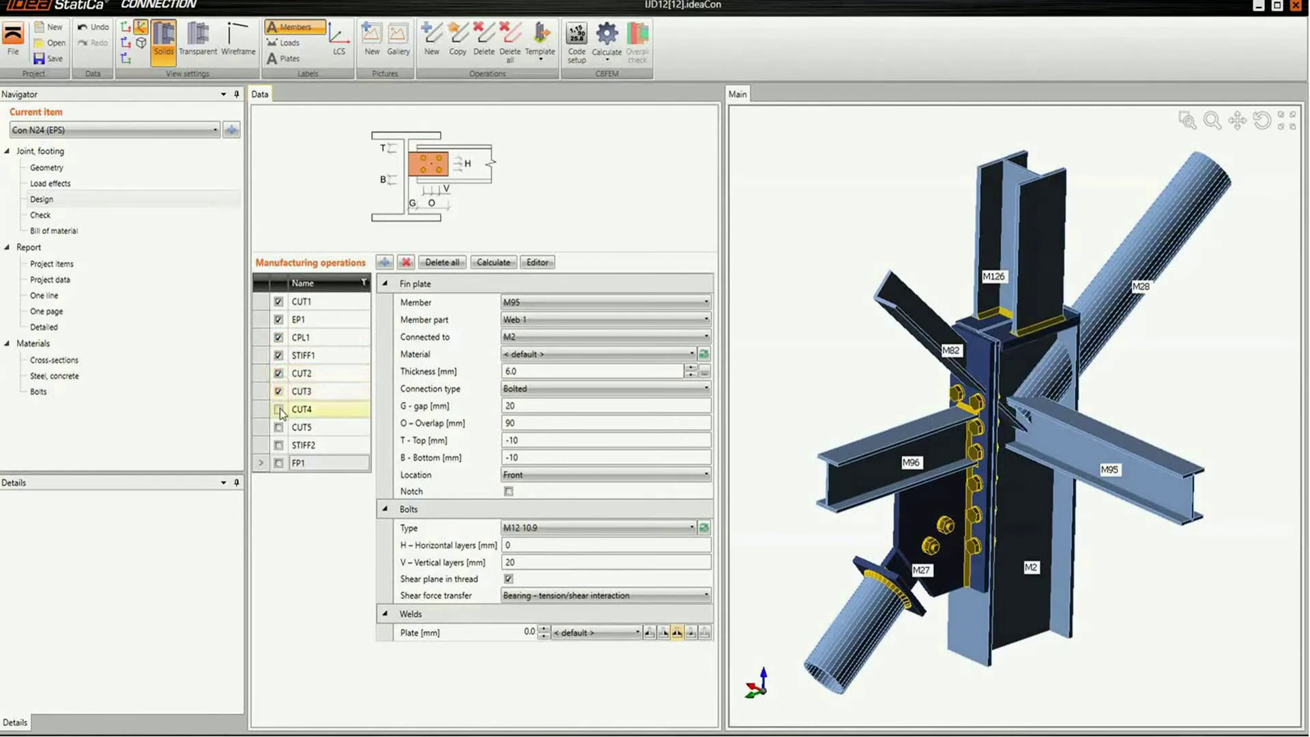
left_click(279, 408)
left_click(279, 426)
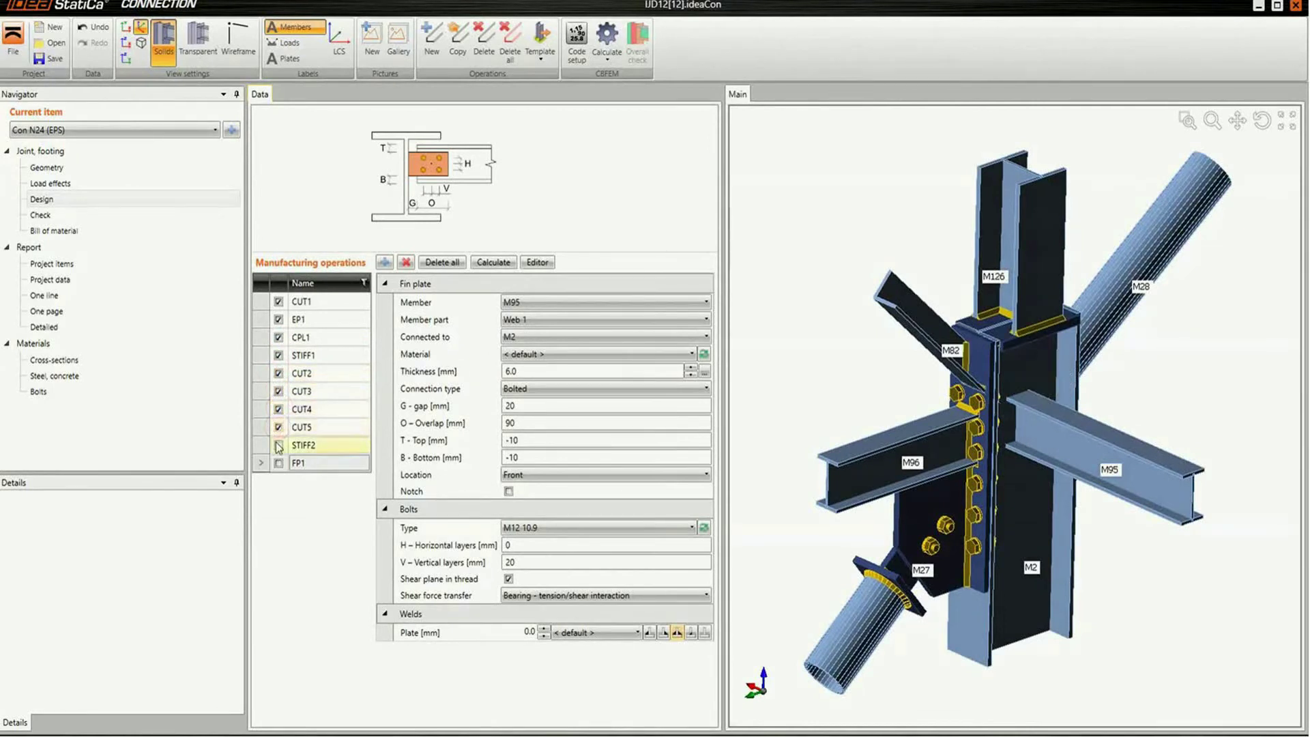
left_click(278, 445)
left_click(278, 462)
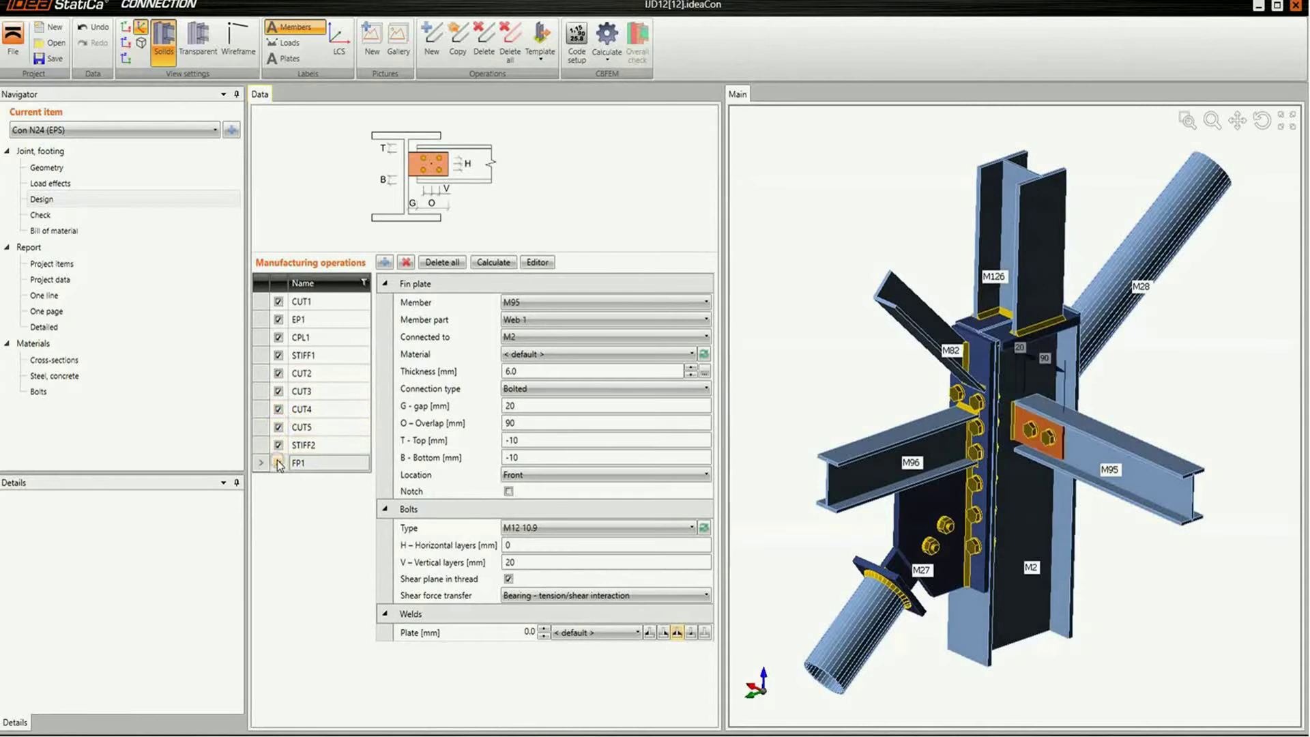
left_click(67, 213)
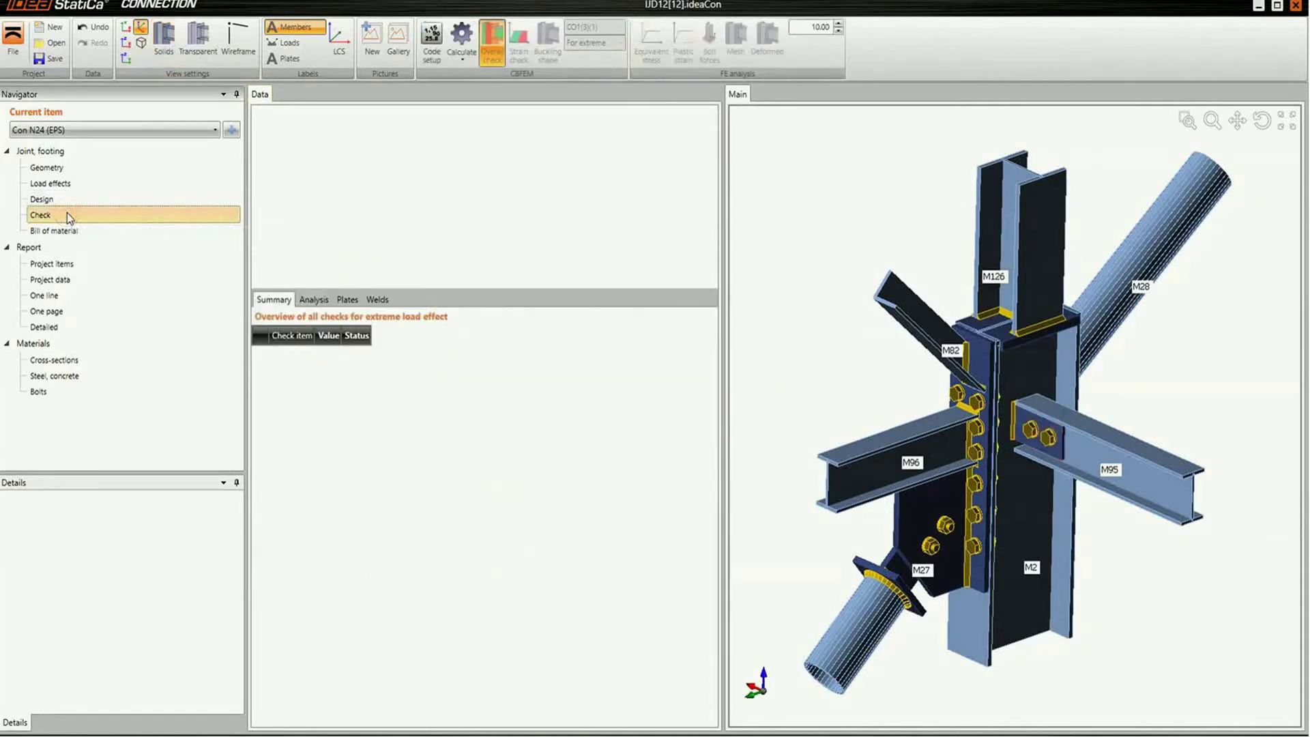
Run the CBFEM calculation and show equivalent stress: plates 0.2 < 5%, bolts 17.2%, welds 98.3%.
left_click(461, 37)
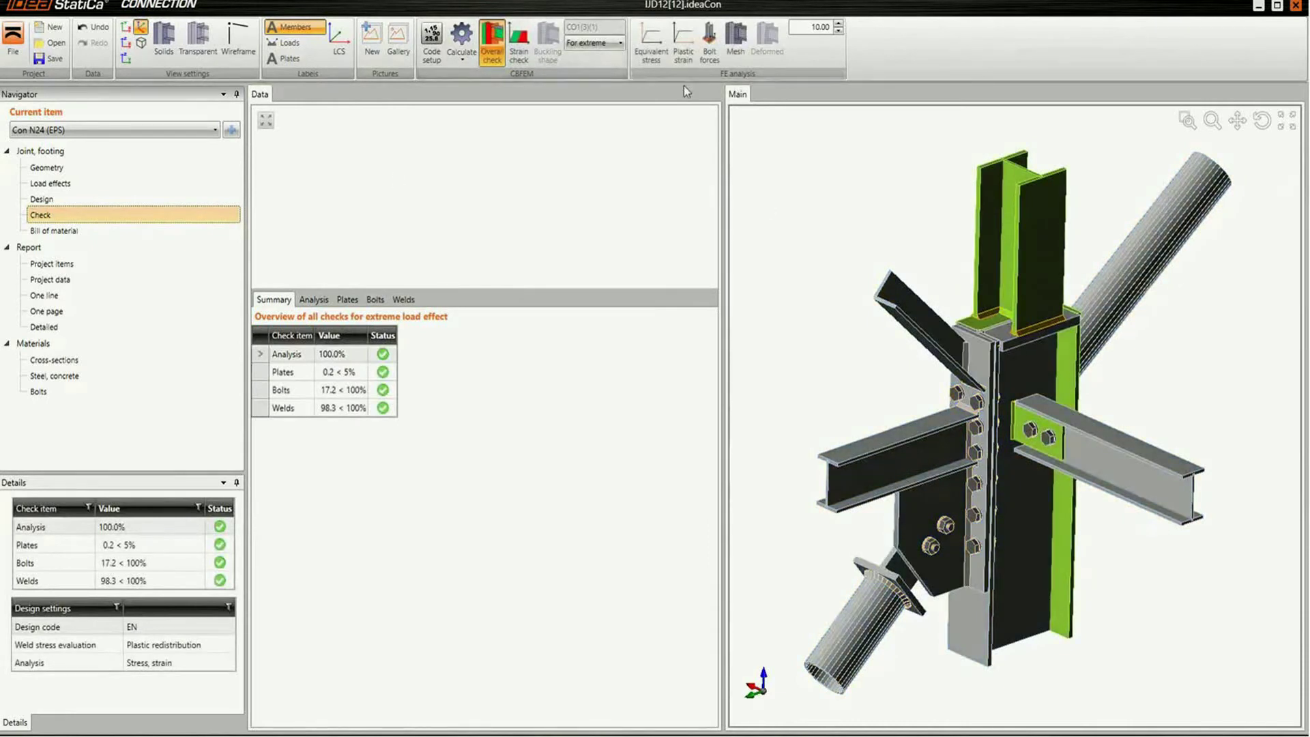
left_click(651, 43)
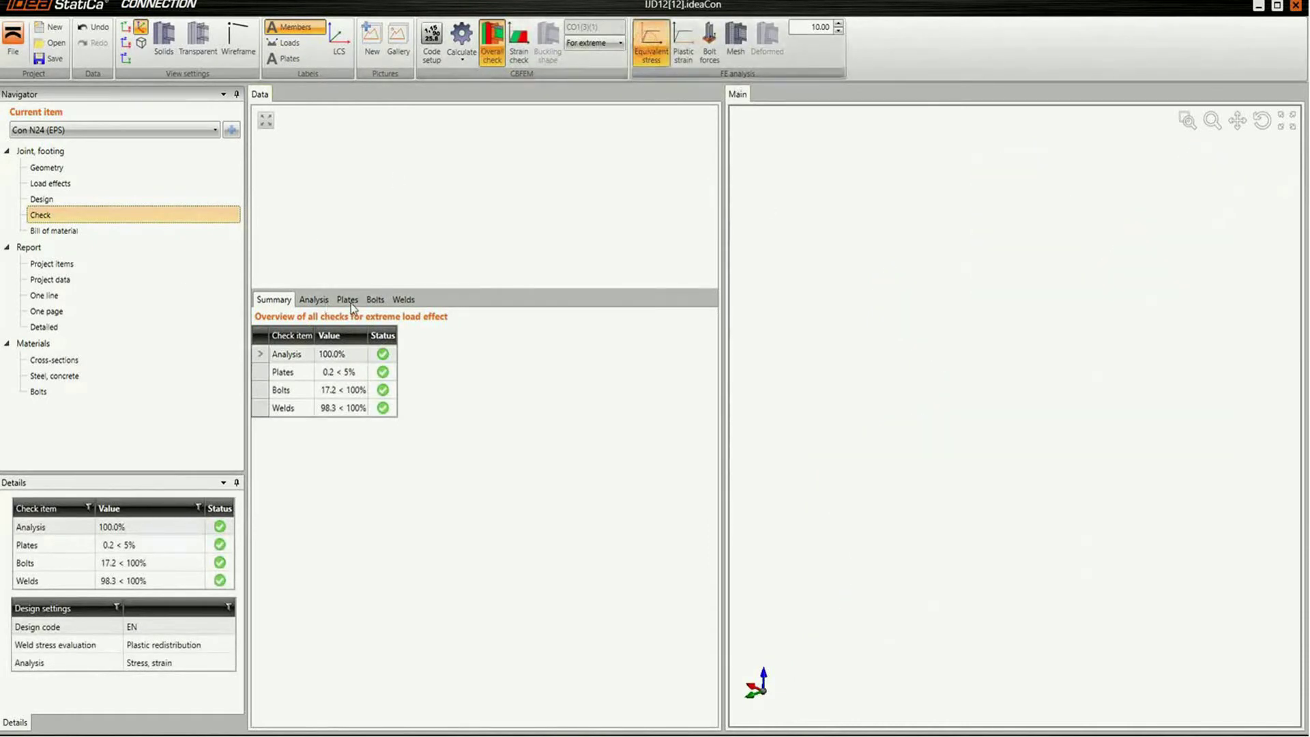
Show plate checks on the meshed, deformed model at deformation scale 50, then close the joint.
left_click(347, 300)
left_click(735, 39)
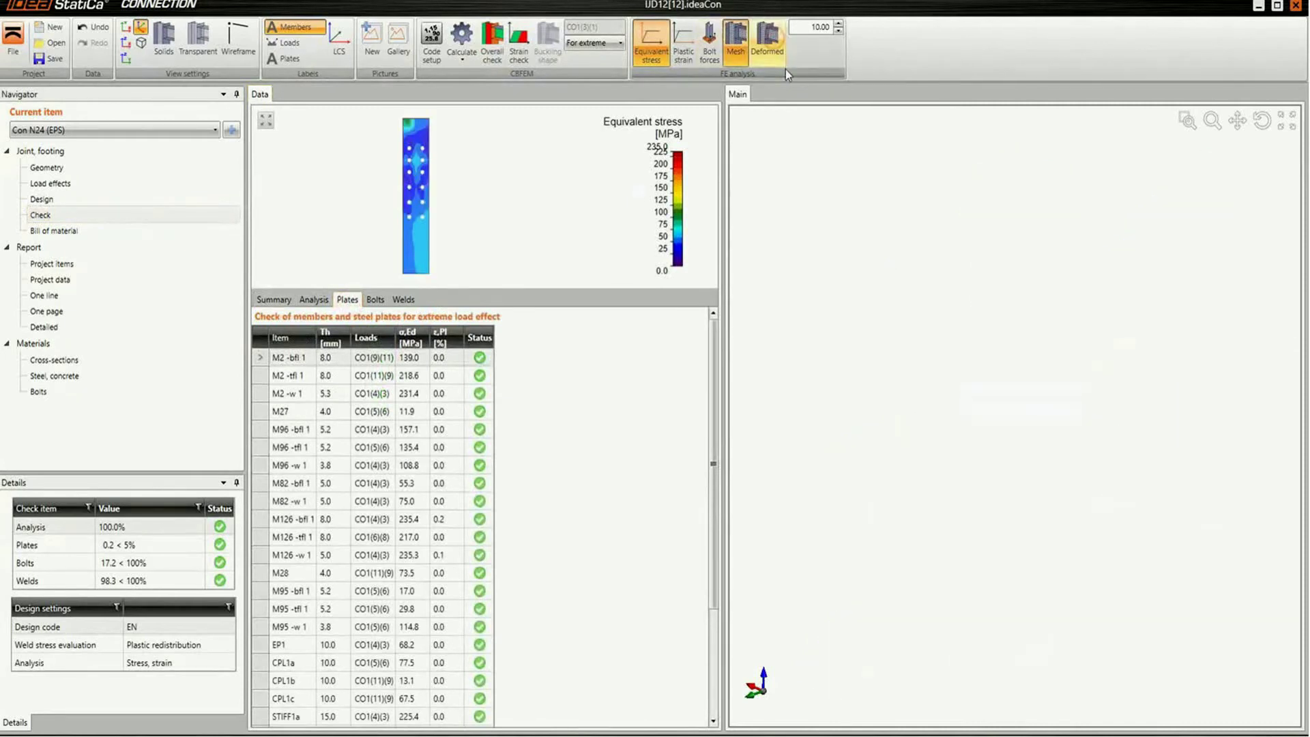
left_click(785, 68)
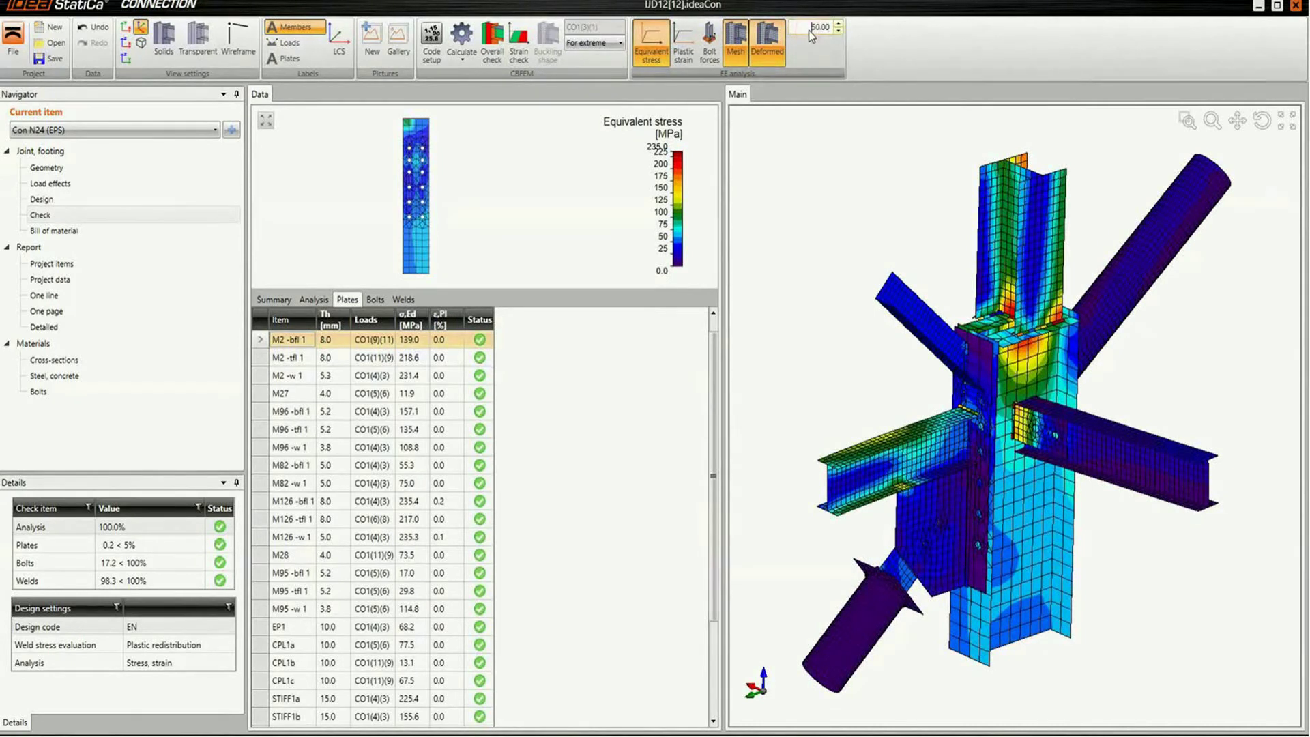
key("Return")
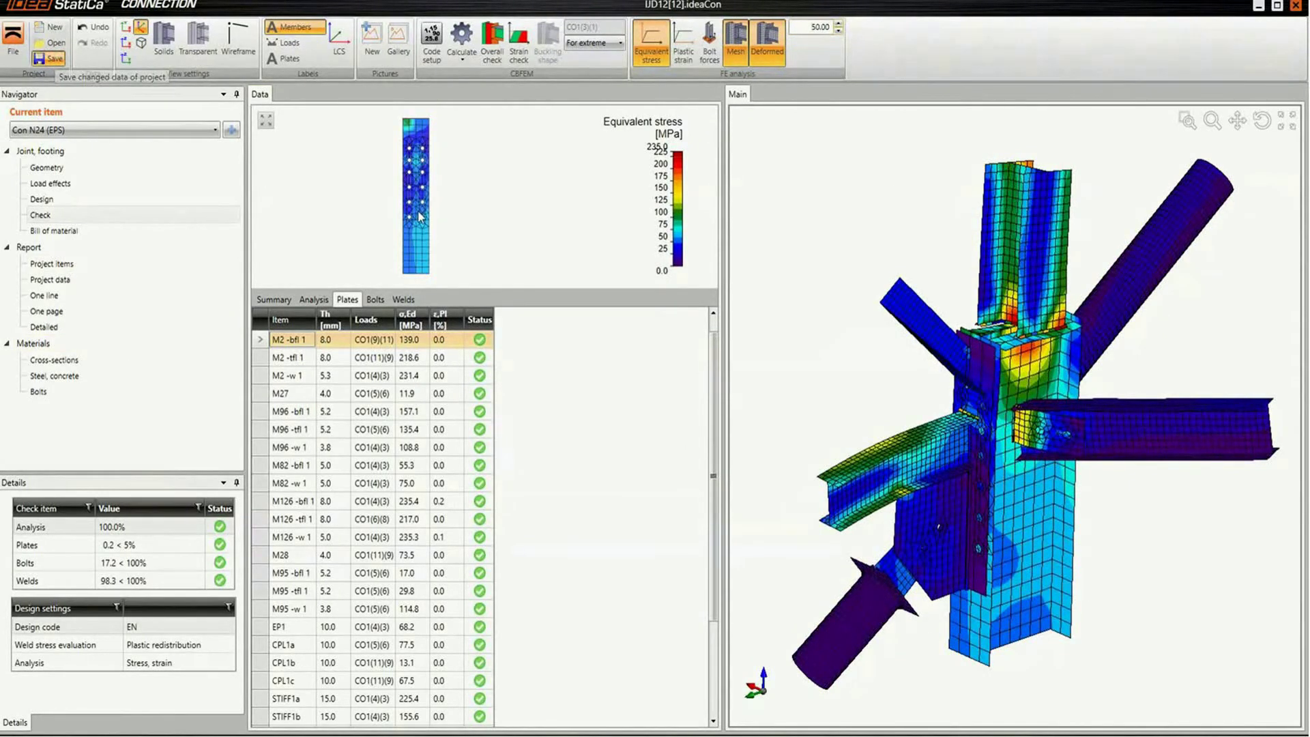
left_click(1295, 6)
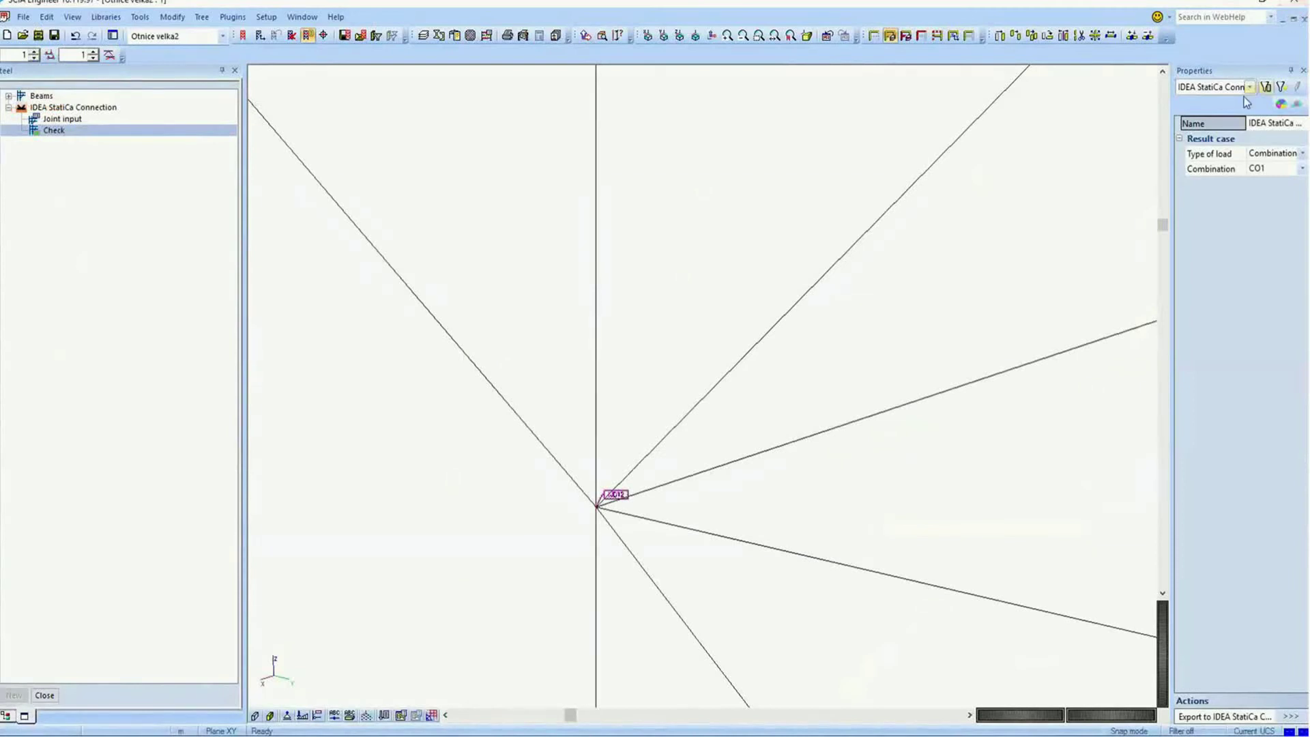
In rendered view, change member B28's cross-section from RO76.1X4 to 19-ztuz horni - L50X5.
left_click(266, 715)
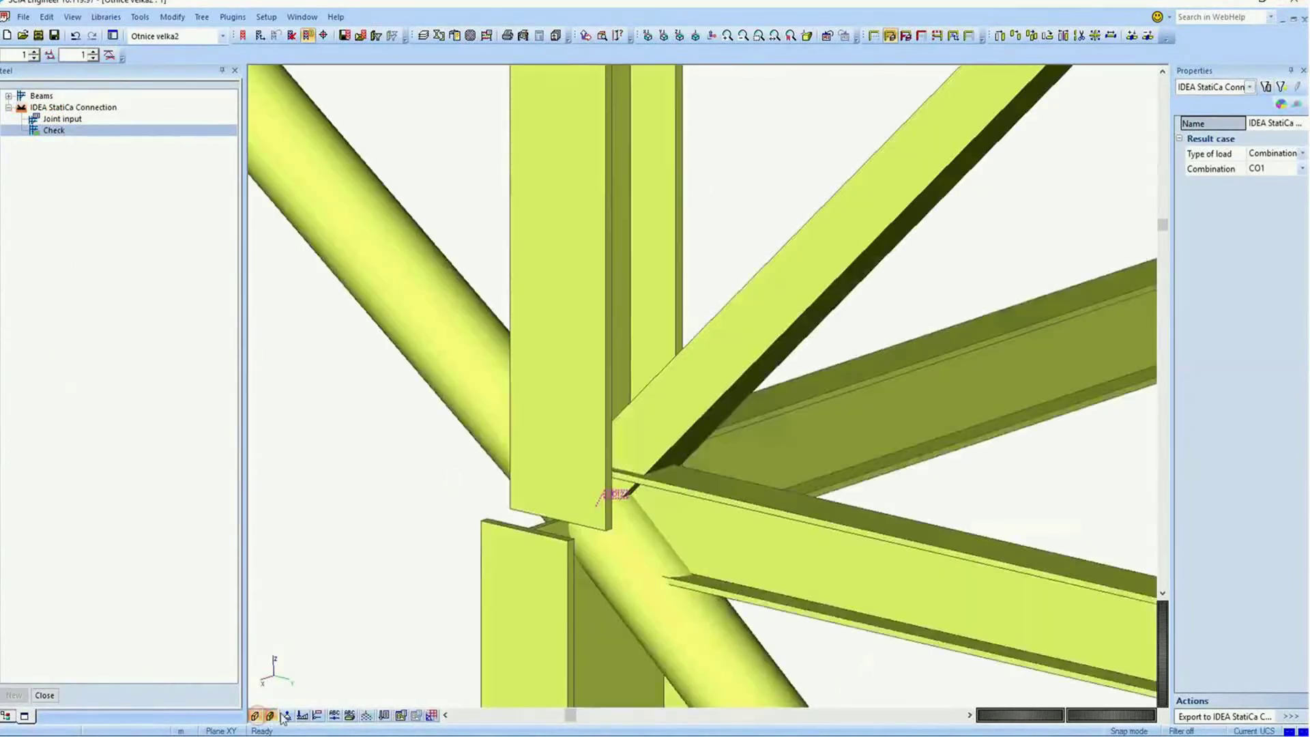
scroll(463, 354, "down", 5)
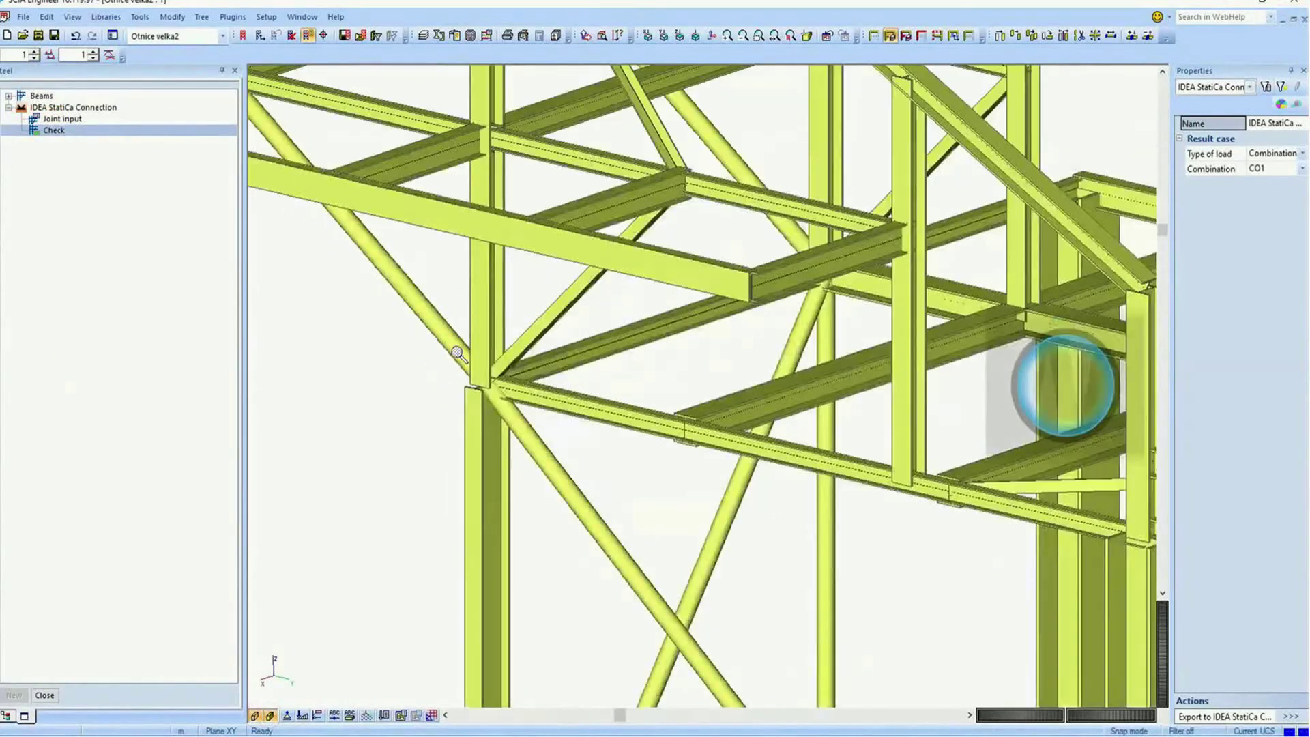
double_click(433, 319)
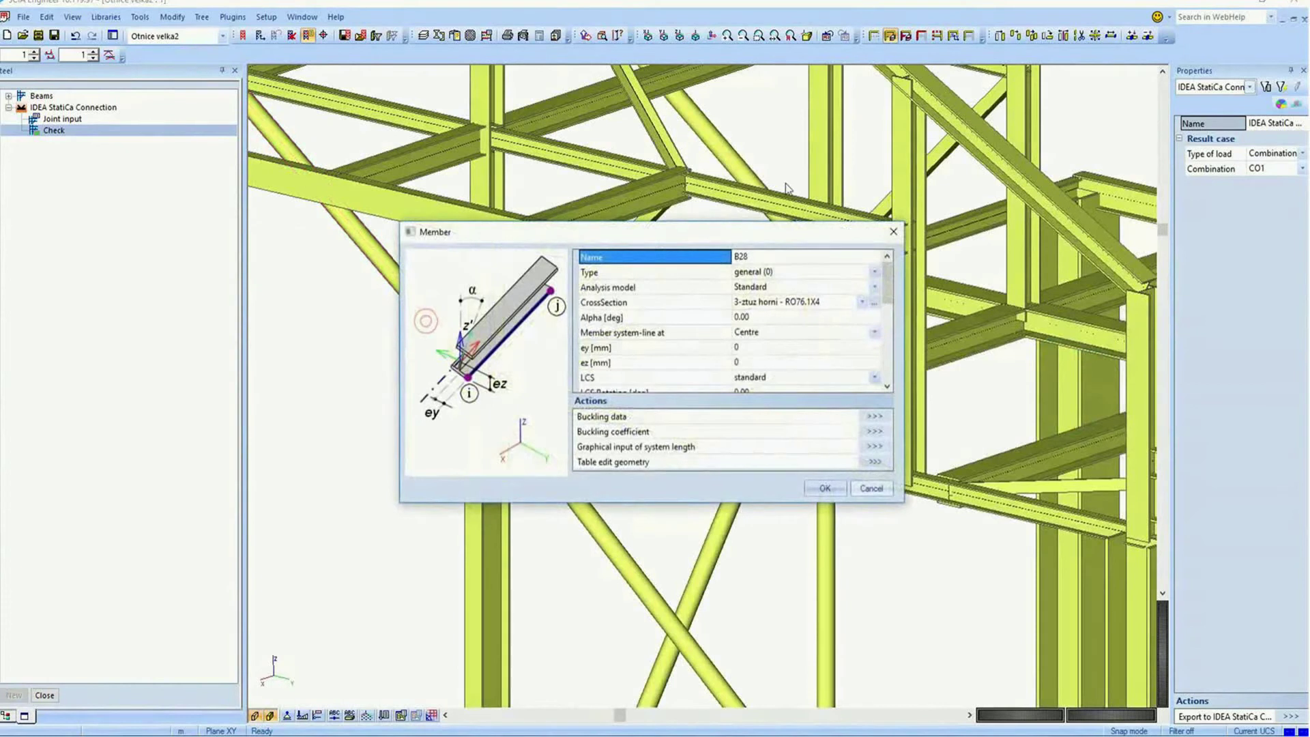
left_click(848, 301)
left_click(812, 510)
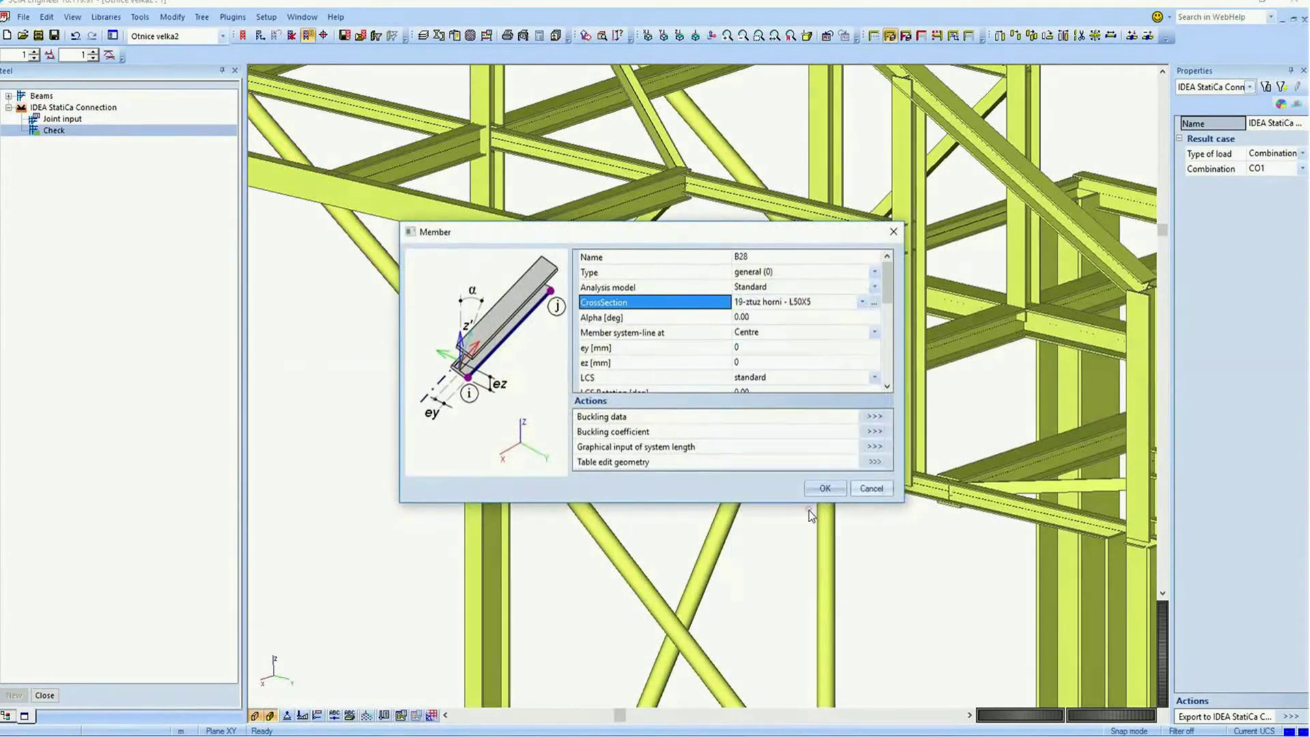
left_click(828, 487)
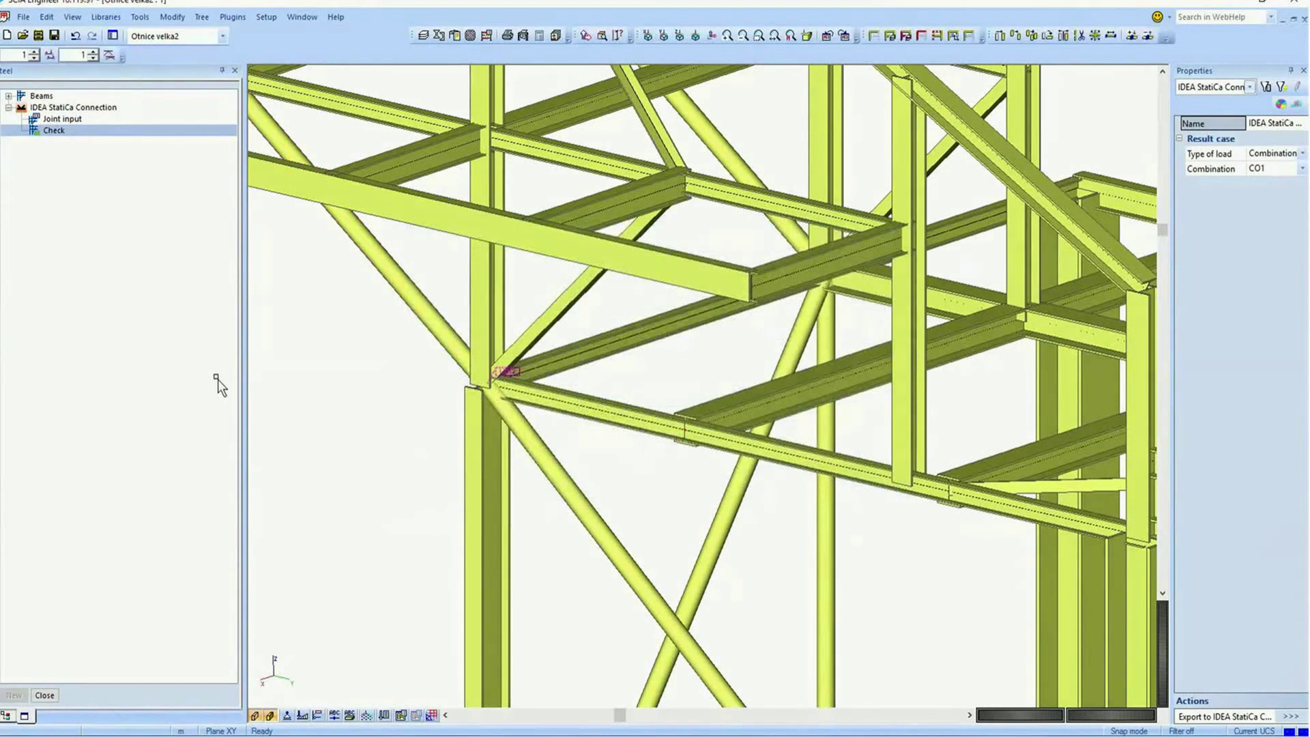
Run a linear calculation on the modified structure and dismiss the completion message.
left_click(7, 716)
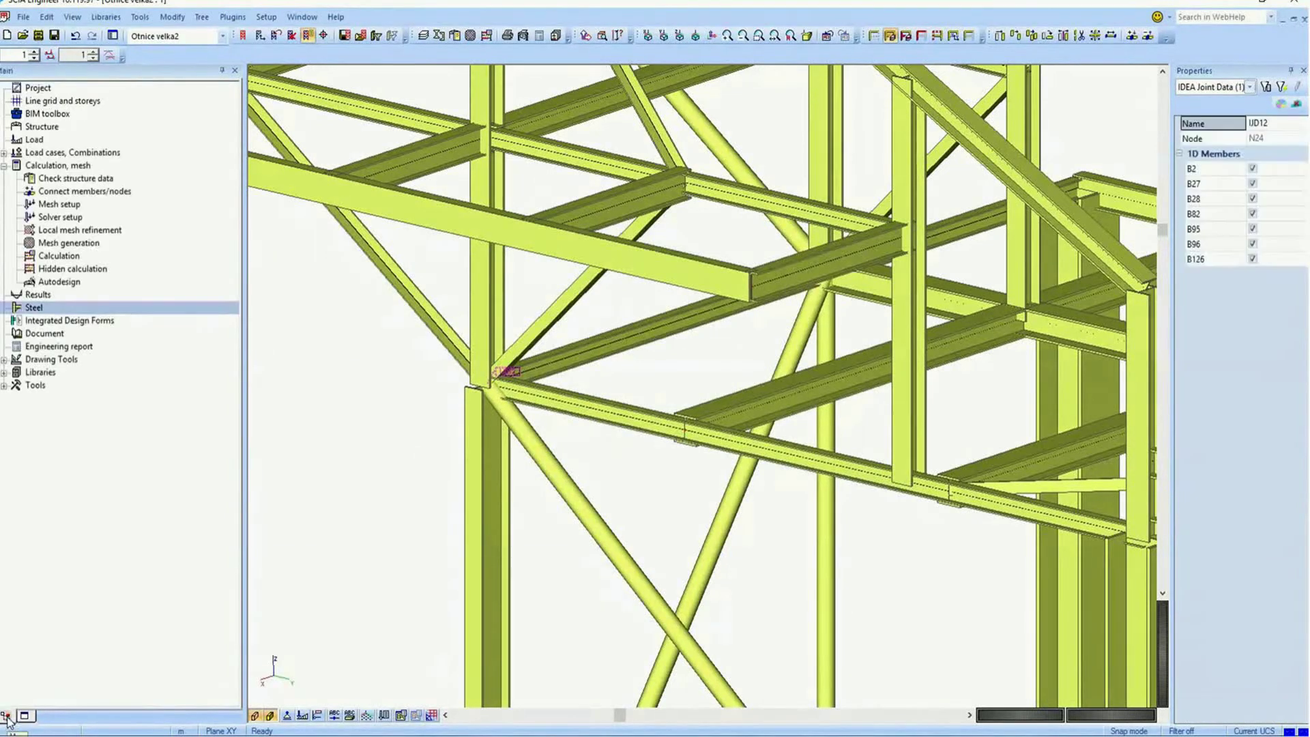
double_click(54, 256)
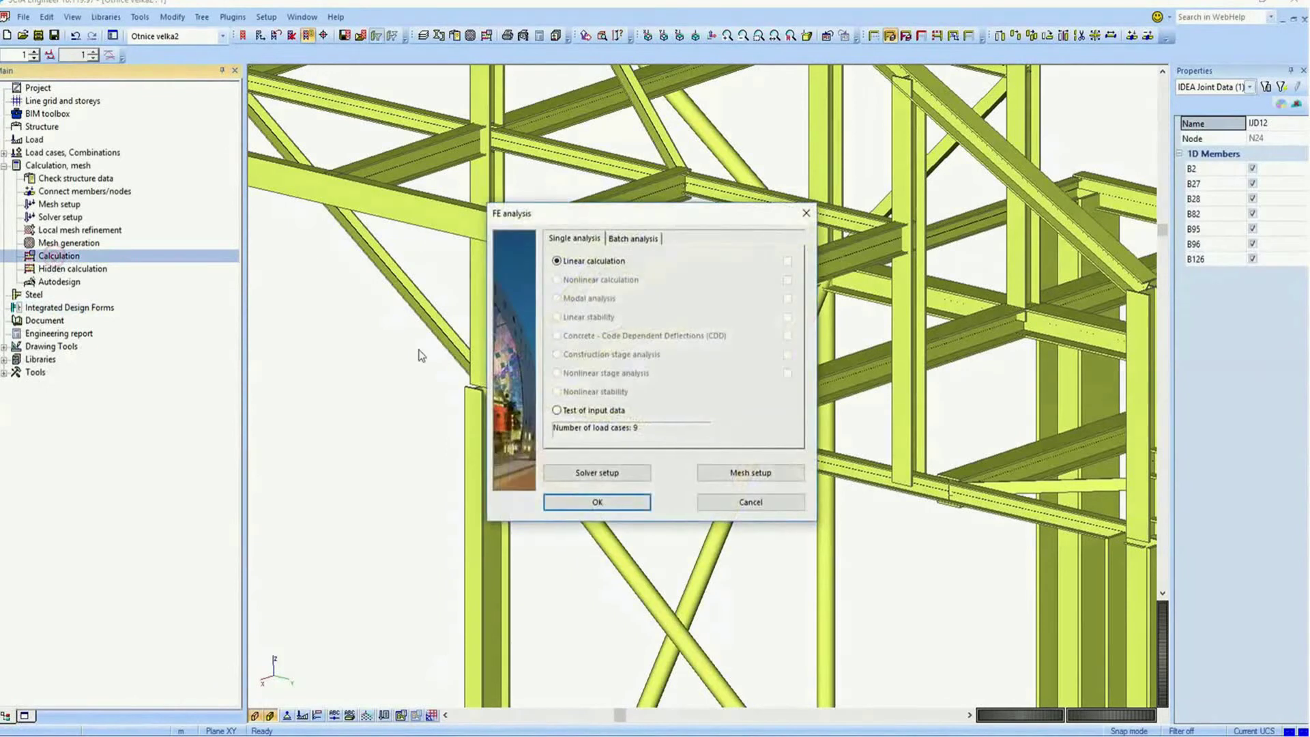
left_click(579, 502)
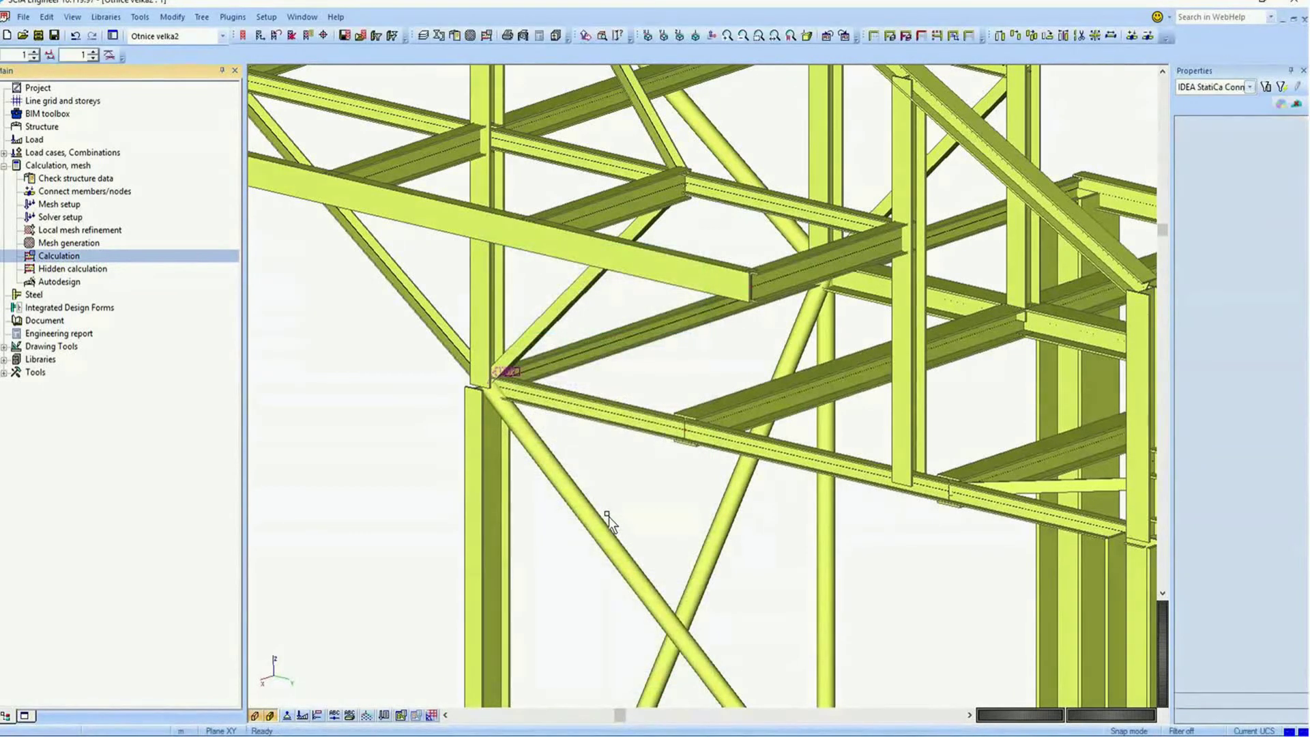
key("Return")
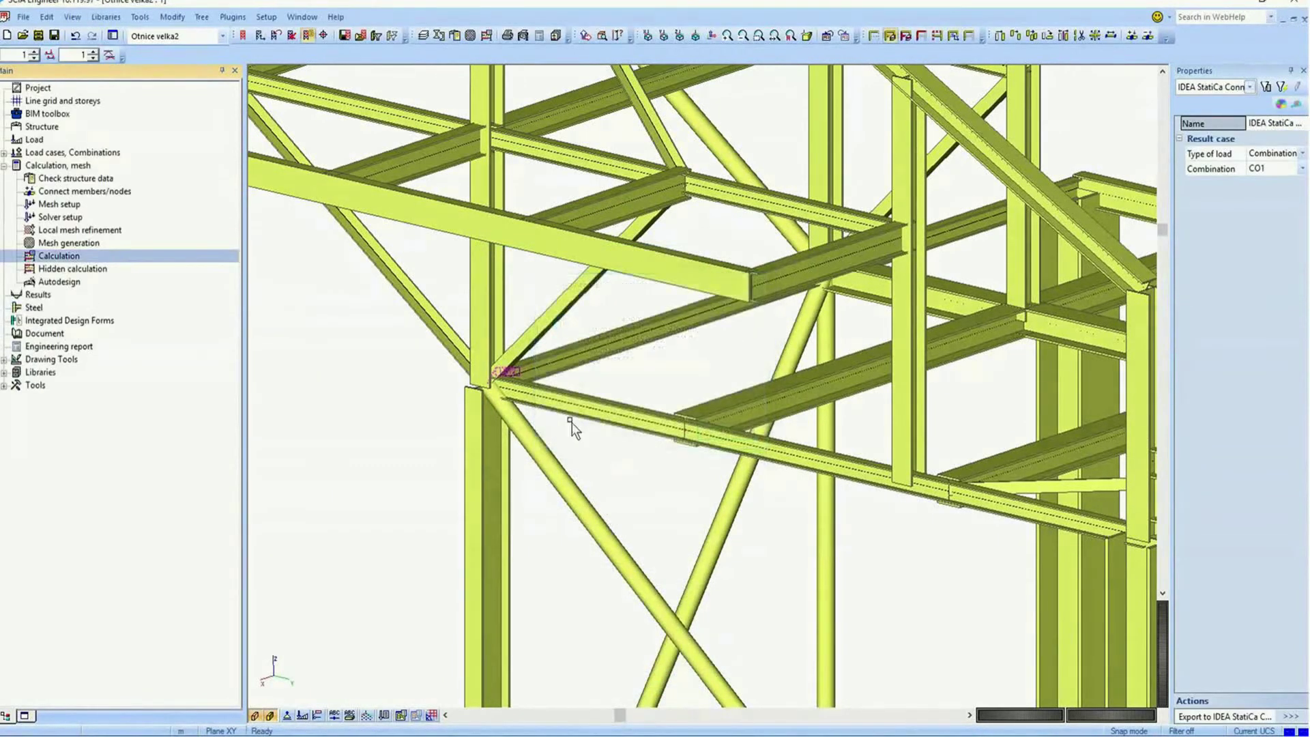
left_click(40, 311)
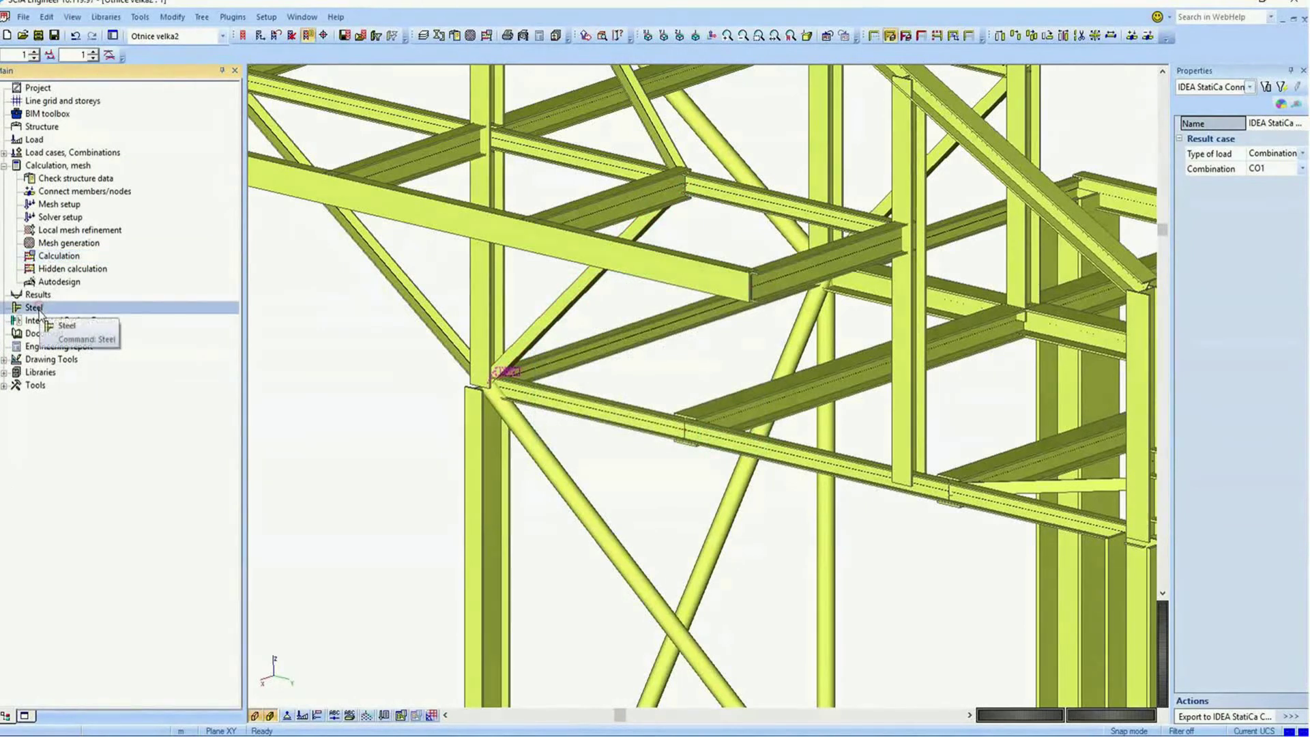
Re-export joint UD12 with the new M28 angle section from SCIA and recalculate its checks.
left_click(262, 716)
left_click(54, 130)
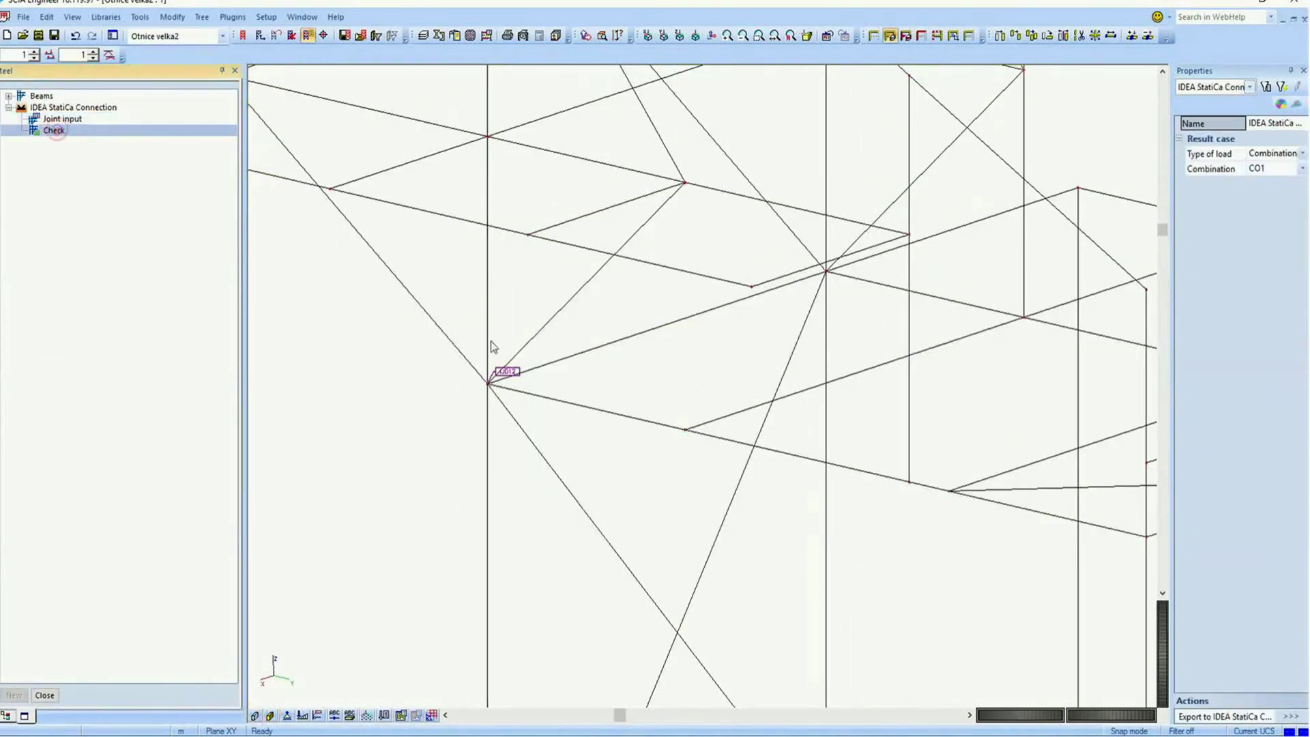
left_click(1289, 715)
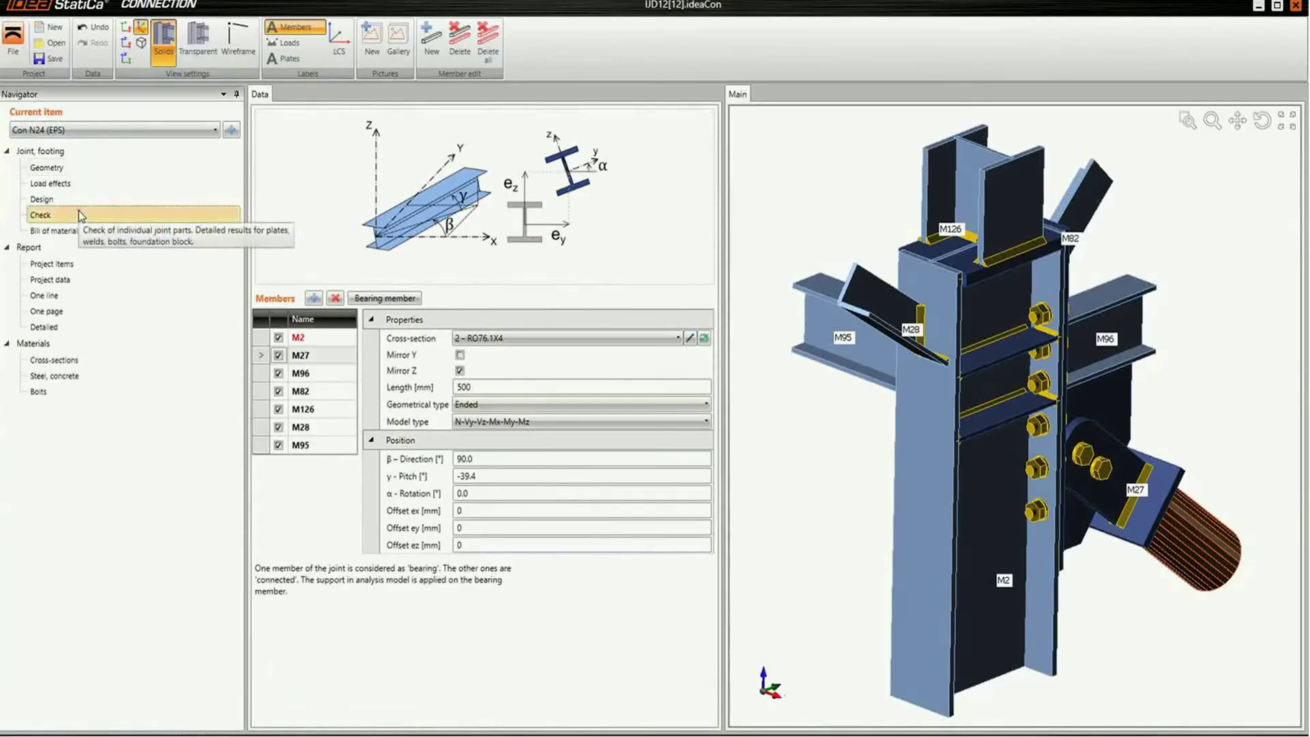
left_click(79, 213)
left_click(459, 34)
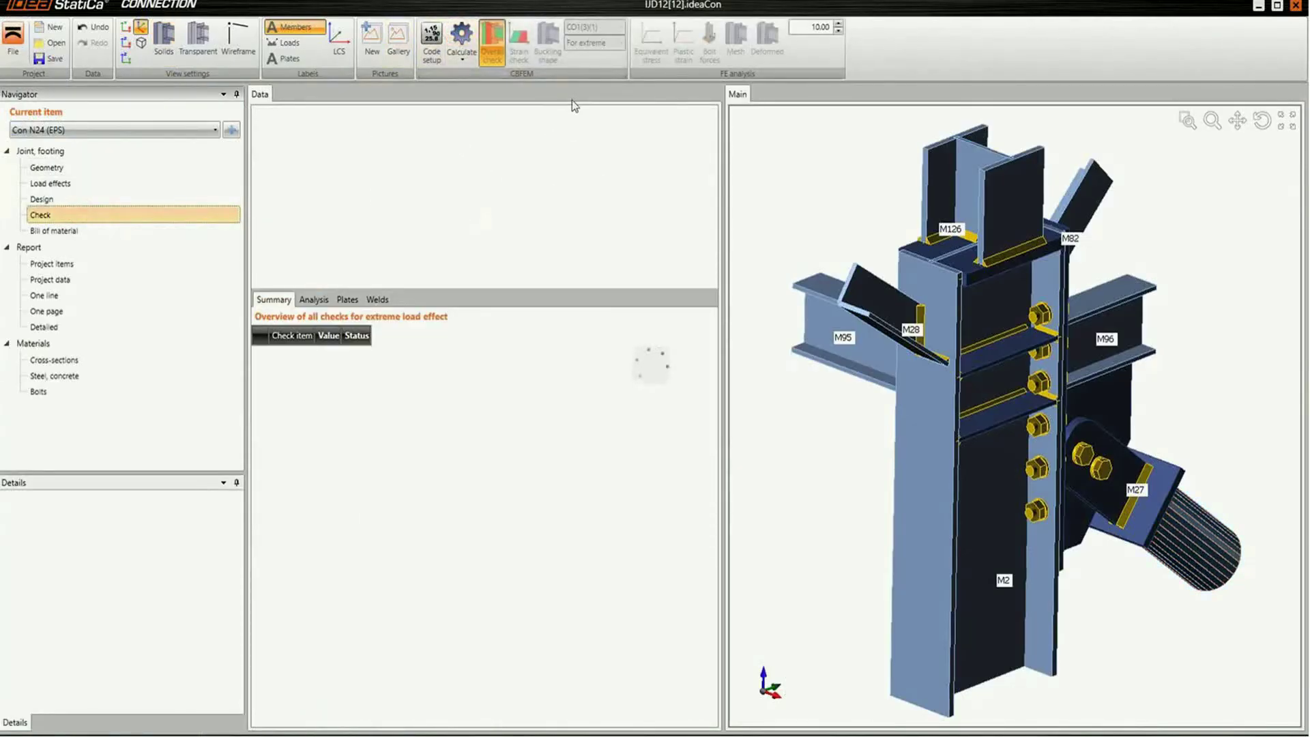
Show equivalent stress on the deformed mesh at scale 50, then generate the detailed report.
left_click(652, 43)
left_click(739, 47)
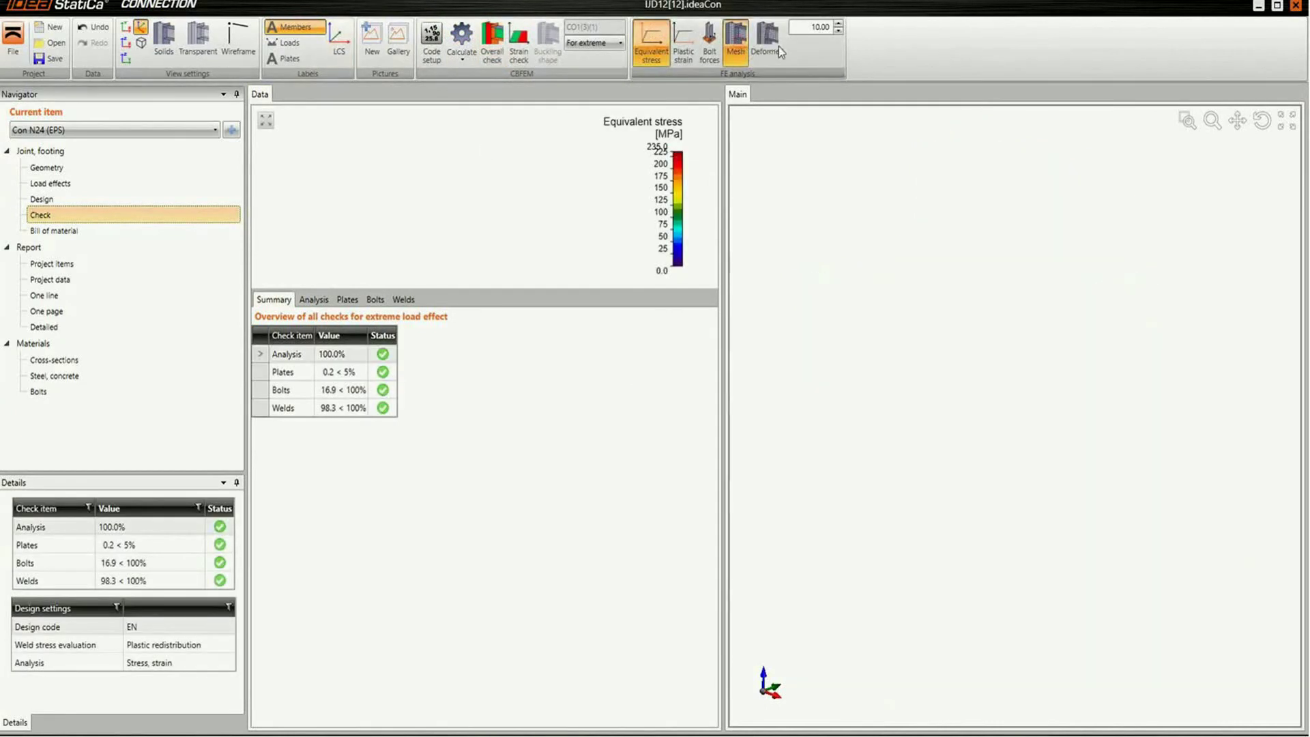
left_click(779, 54)
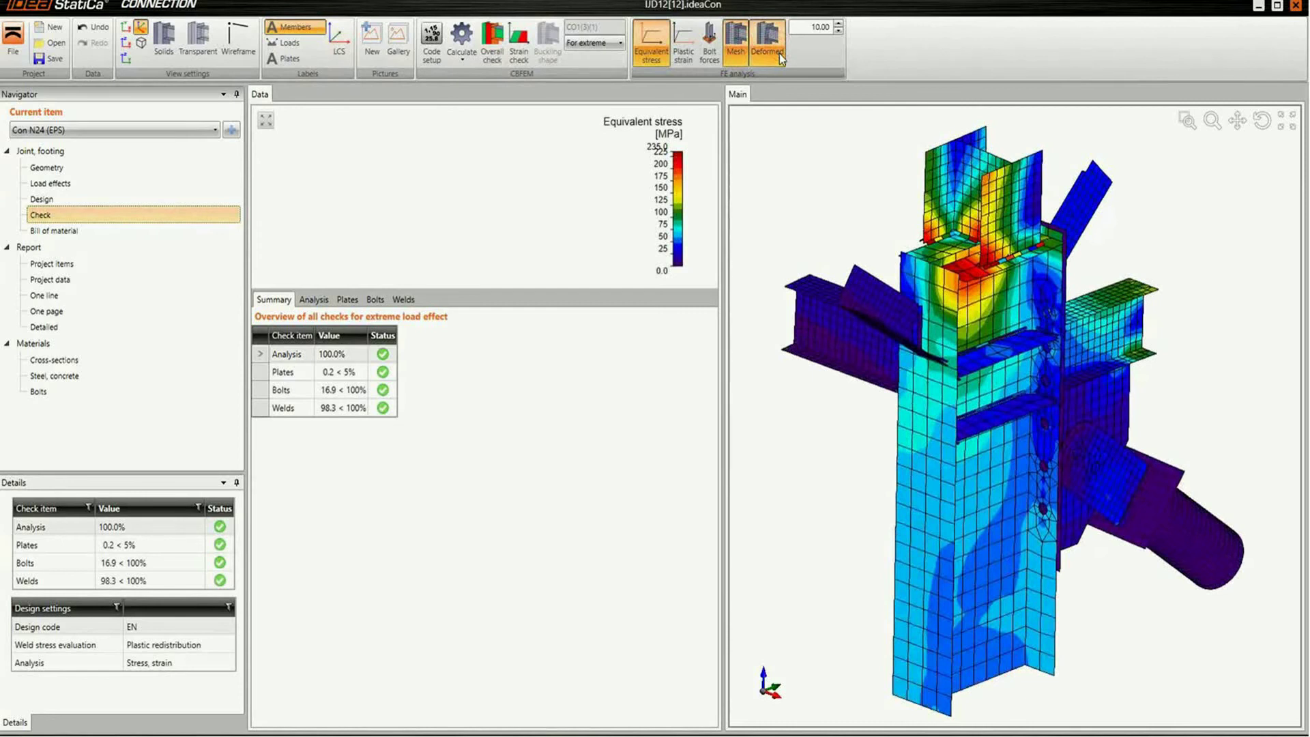
double_click(812, 29)
type("50")
key("Return")
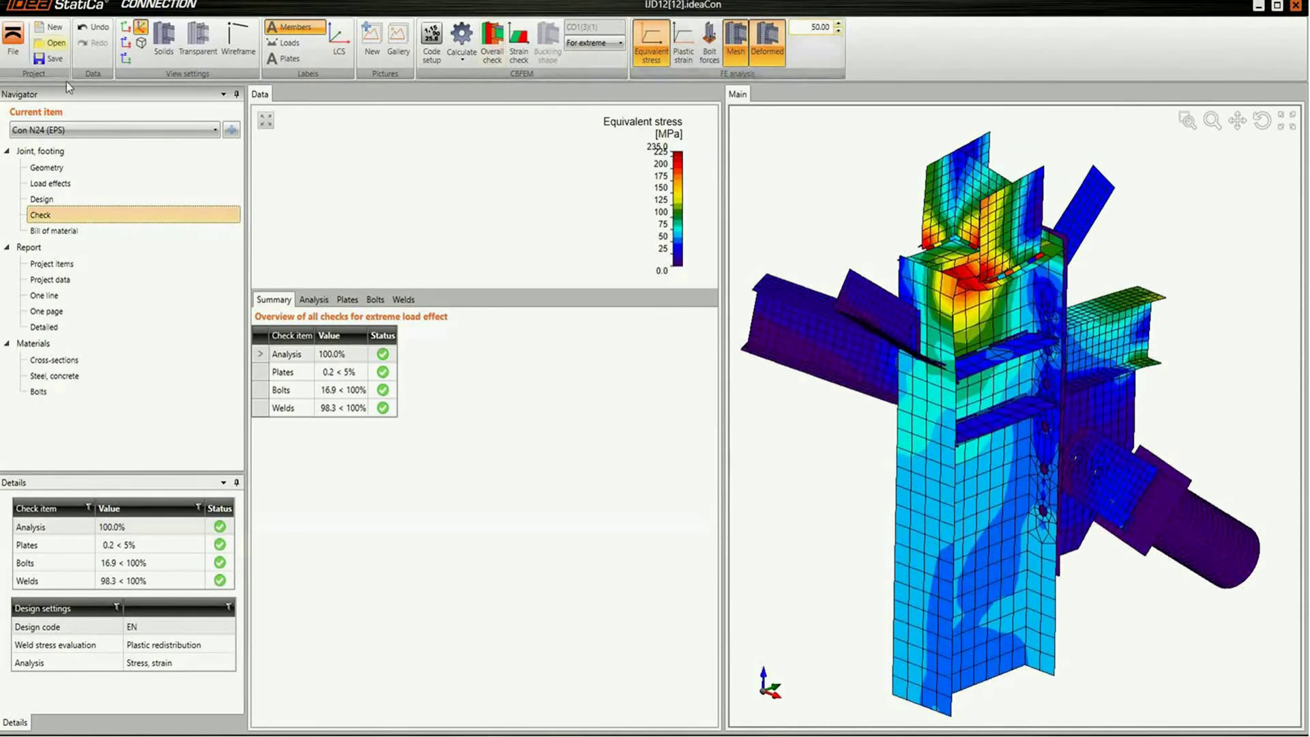
left_click(50, 326)
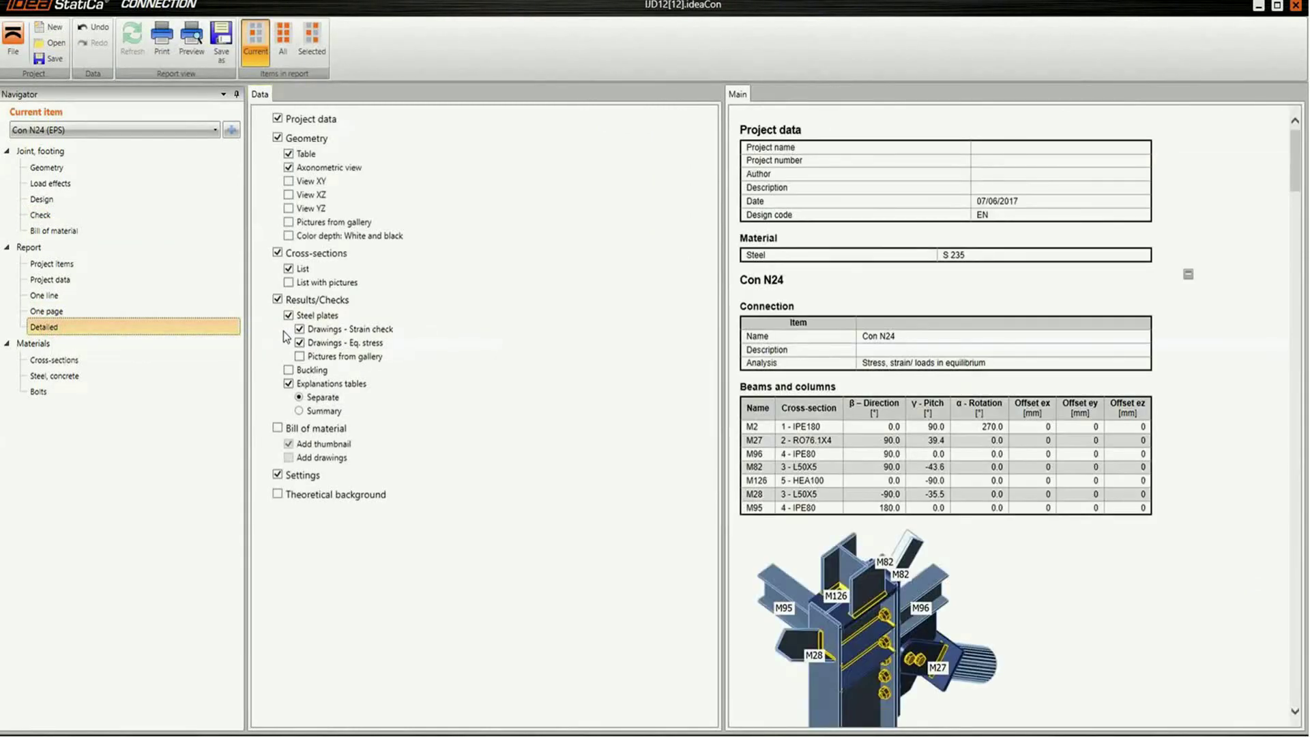
Scroll the Con N24 detailed report past strain, bolt and weld checks to the Code setting table.
left_click_drag(1295, 137, 1291, 665)
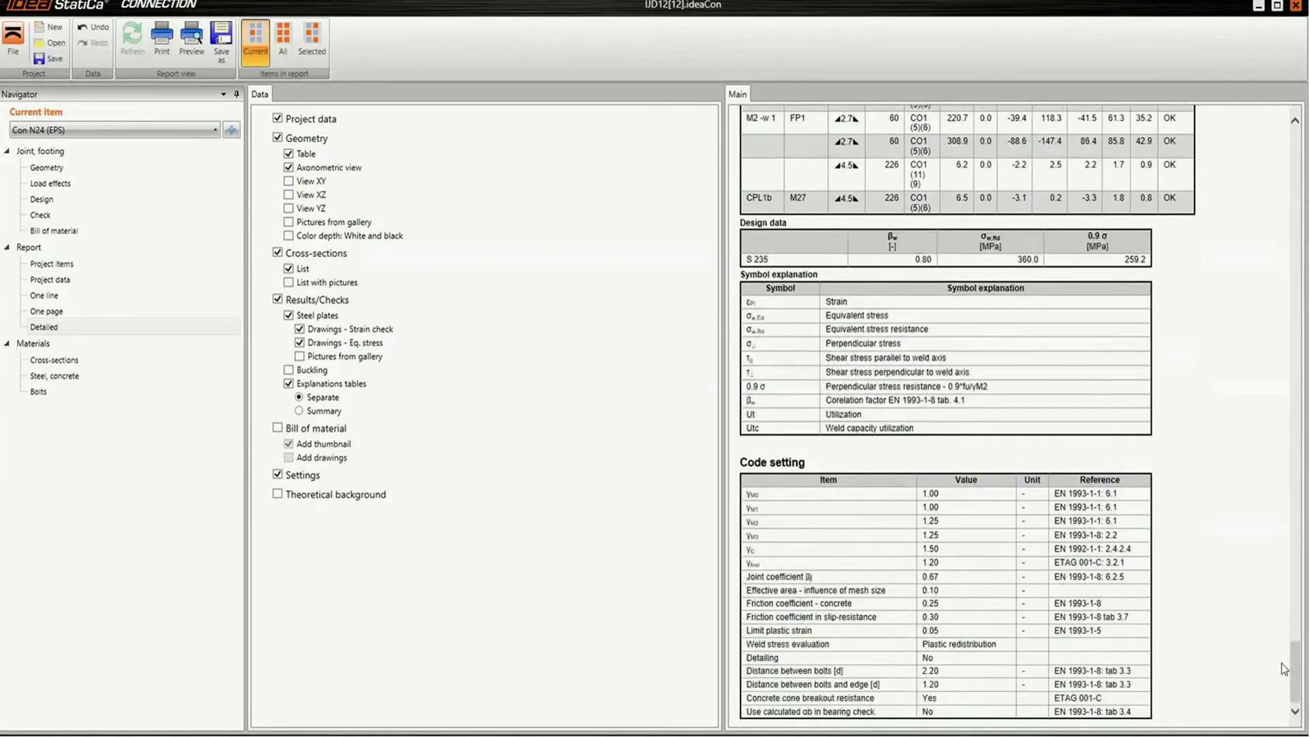